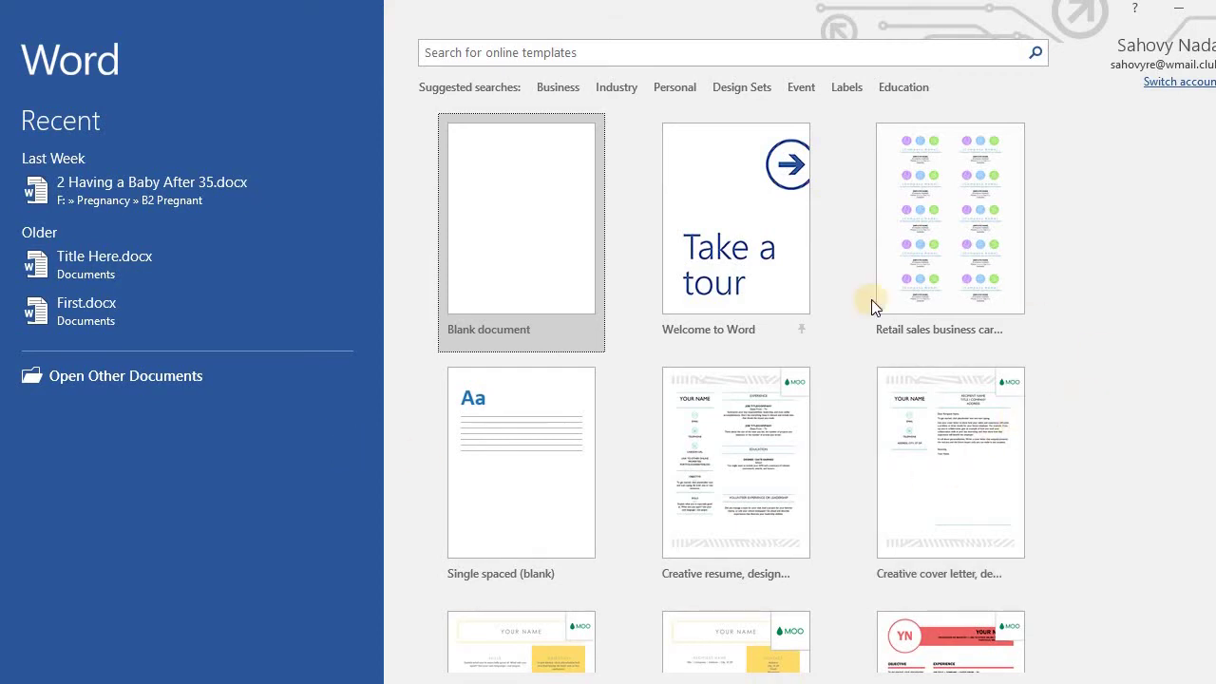
# Search Word's online templates for 'business card'.
pyautogui.click(530, 54)
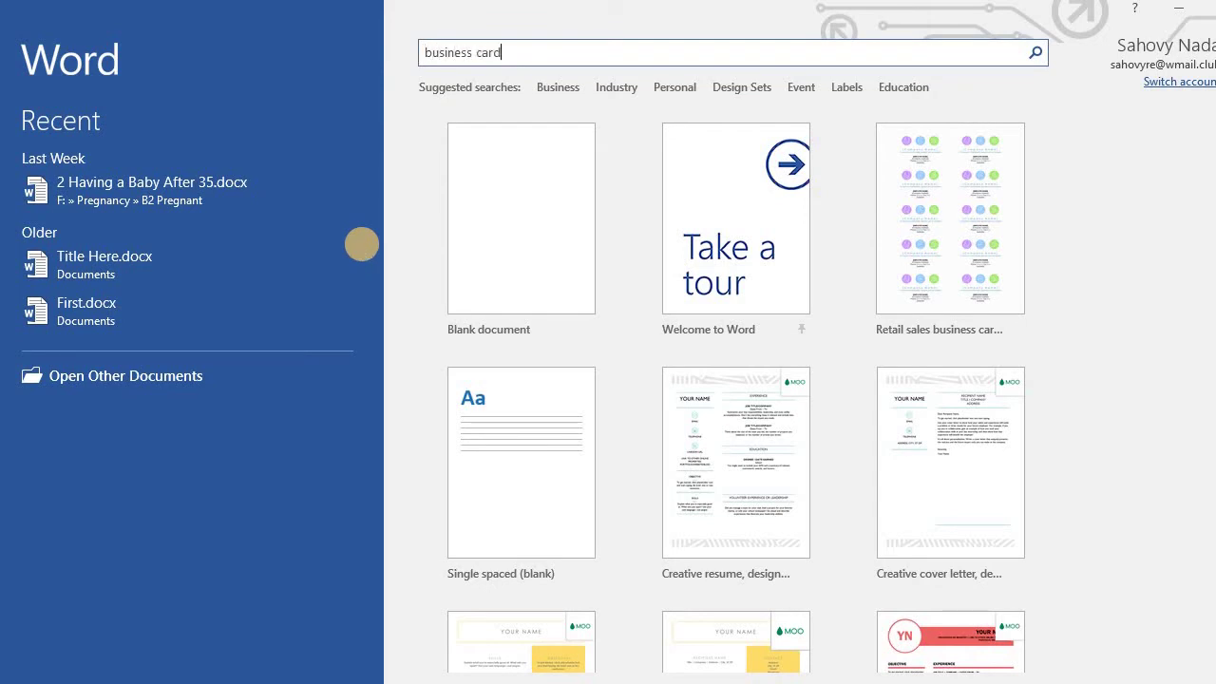
pyautogui.click(1034, 55)
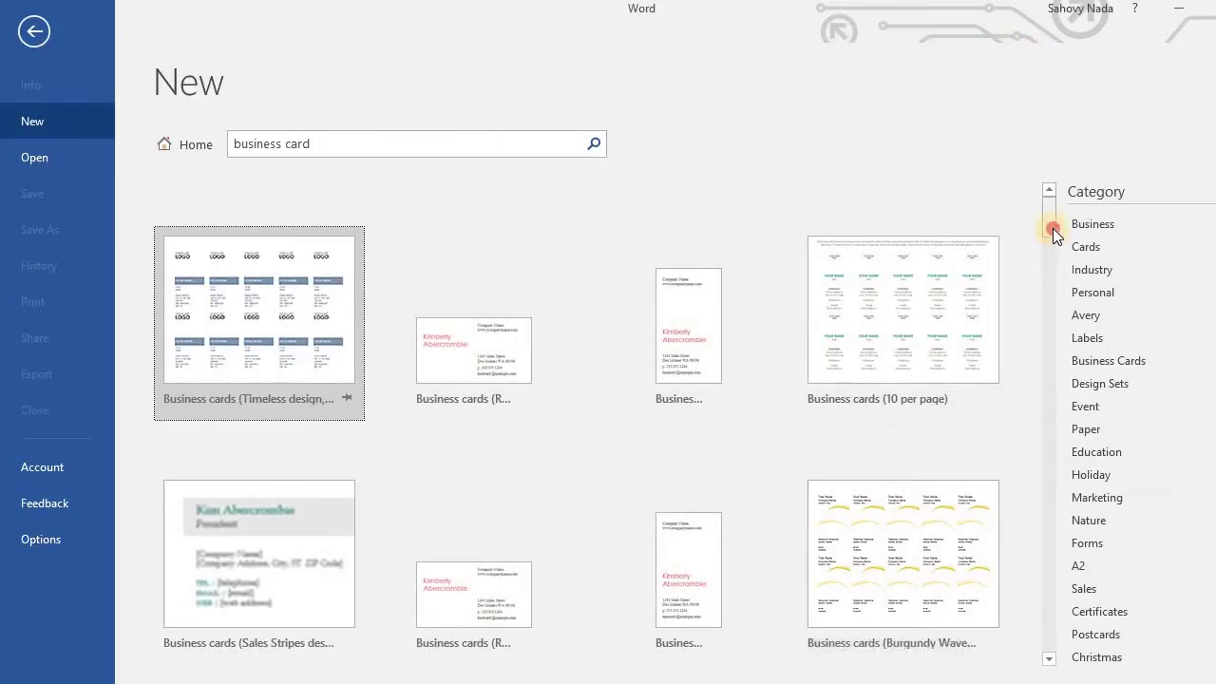
# Browse the results and create a document from the Business cards (10 per page) template.
pyautogui.moveTo(1051, 232); pyautogui.dragTo(1043, 369)
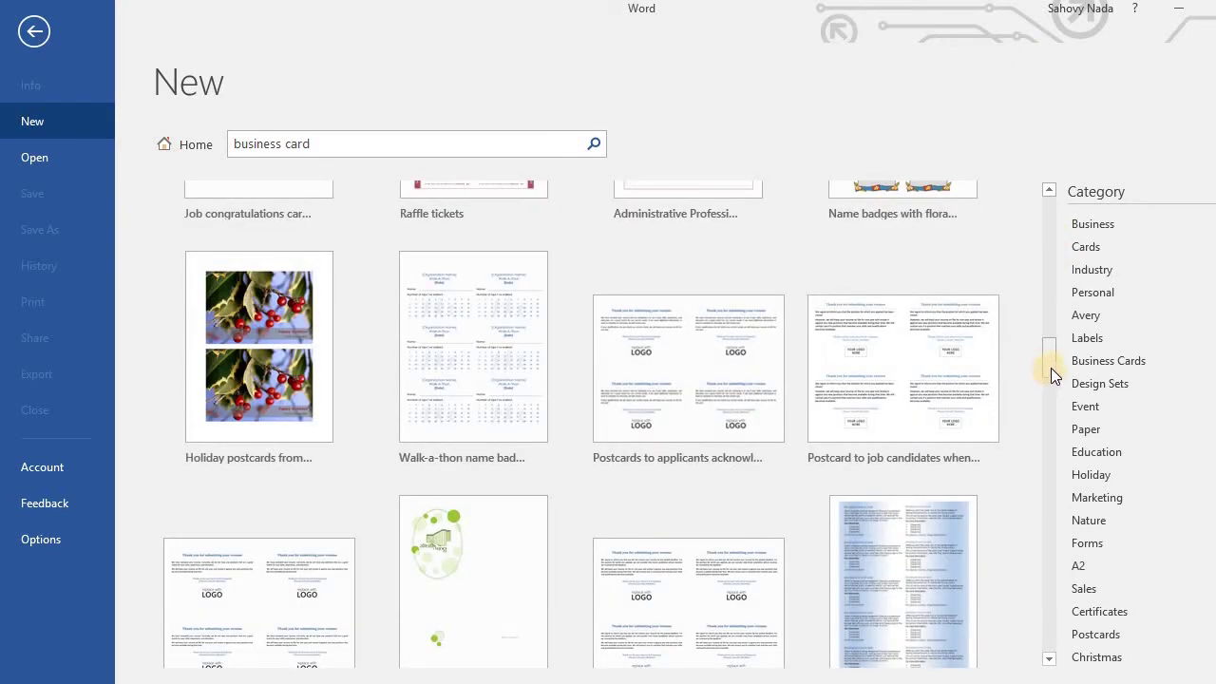
pyautogui.moveTo(1050, 373); pyautogui.dragTo(1042, 584)
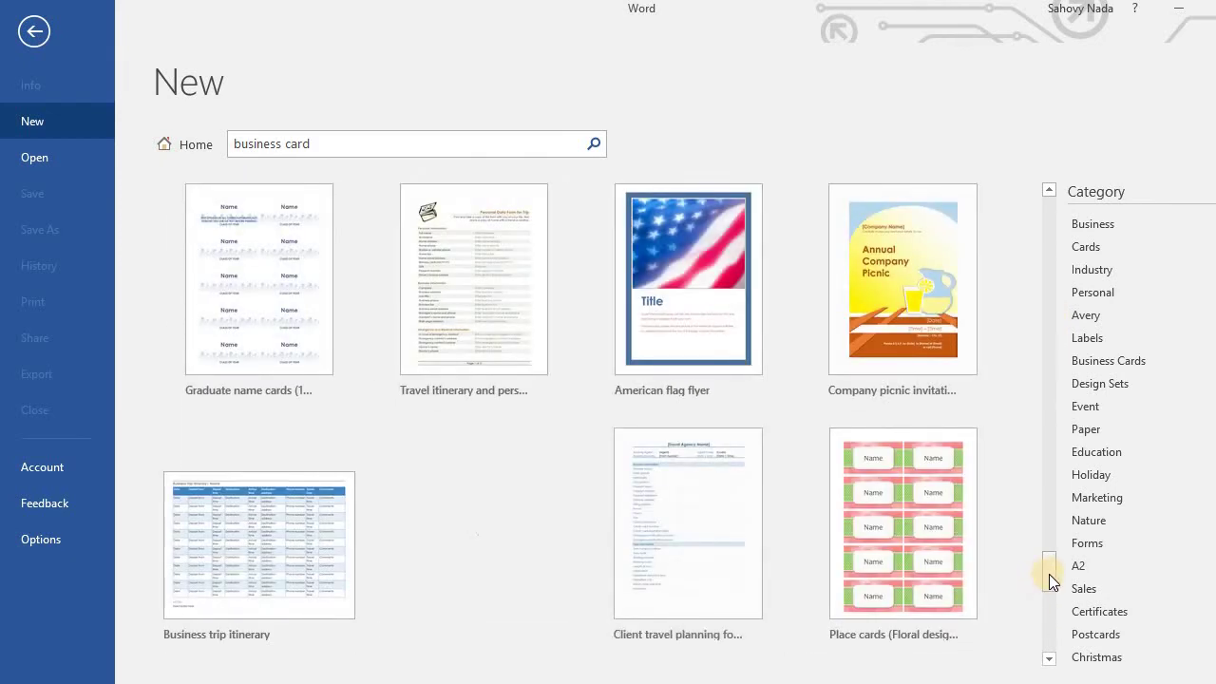
pyautogui.moveTo(1049, 574); pyautogui.dragTo(1070, 372)
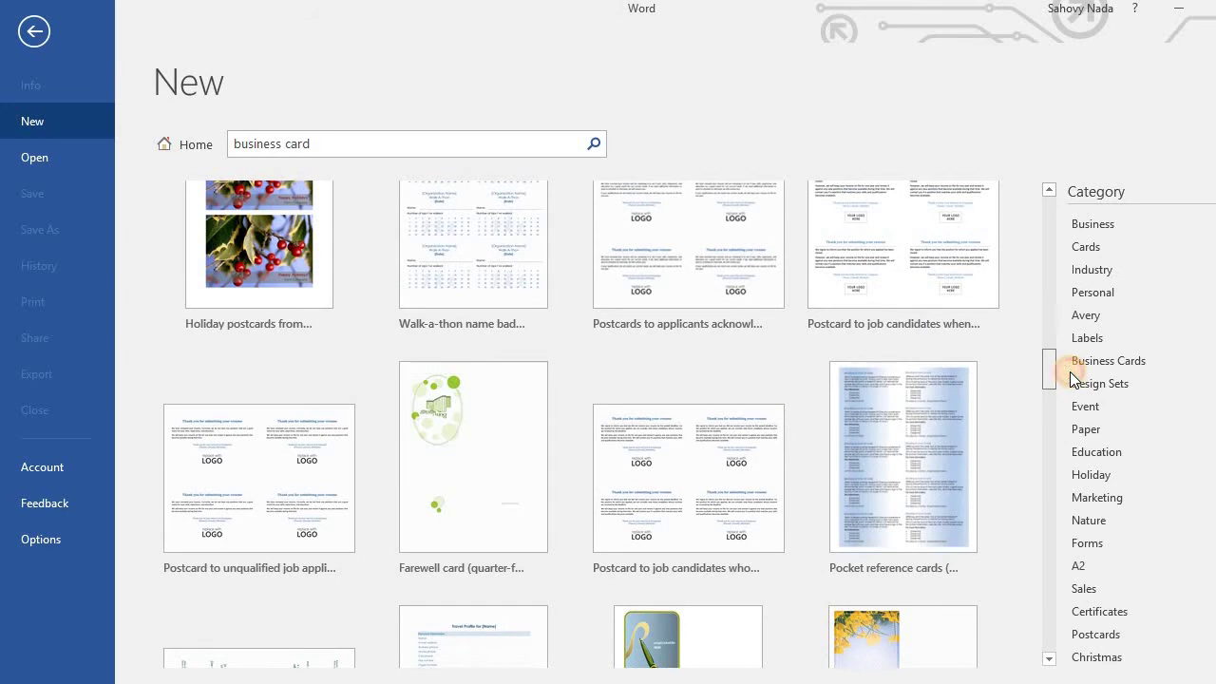
pyautogui.moveTo(1070, 371); pyautogui.dragTo(1054, 247)
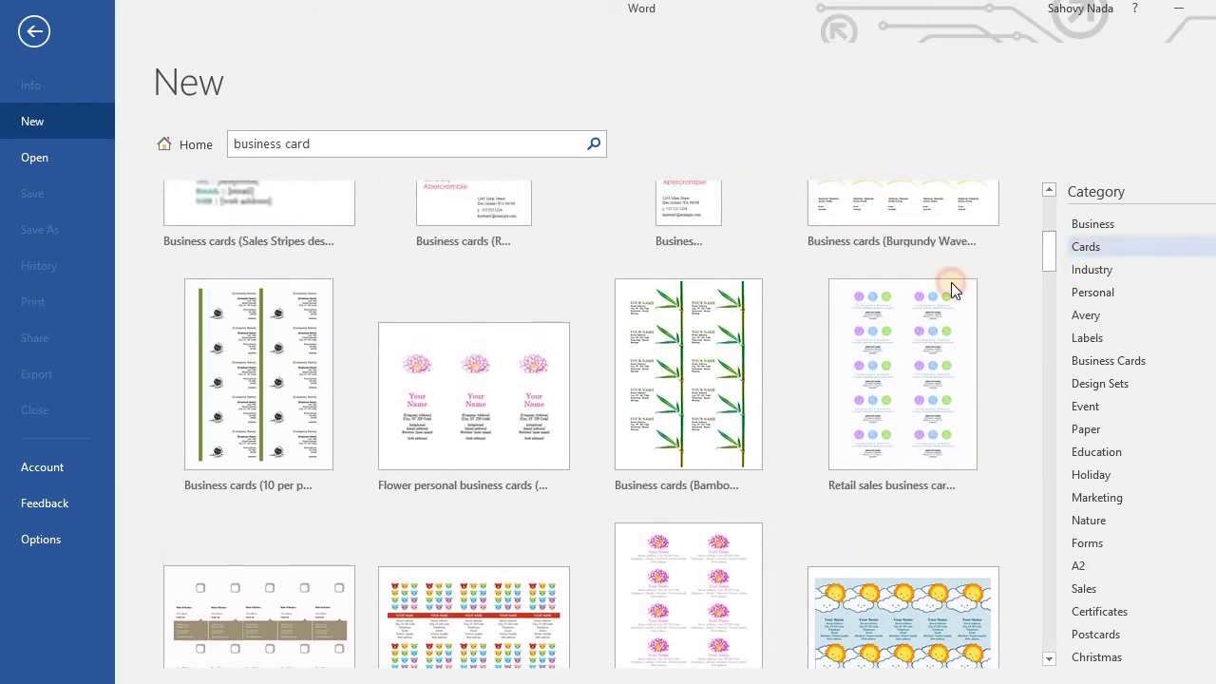
pyautogui.click(268, 370)
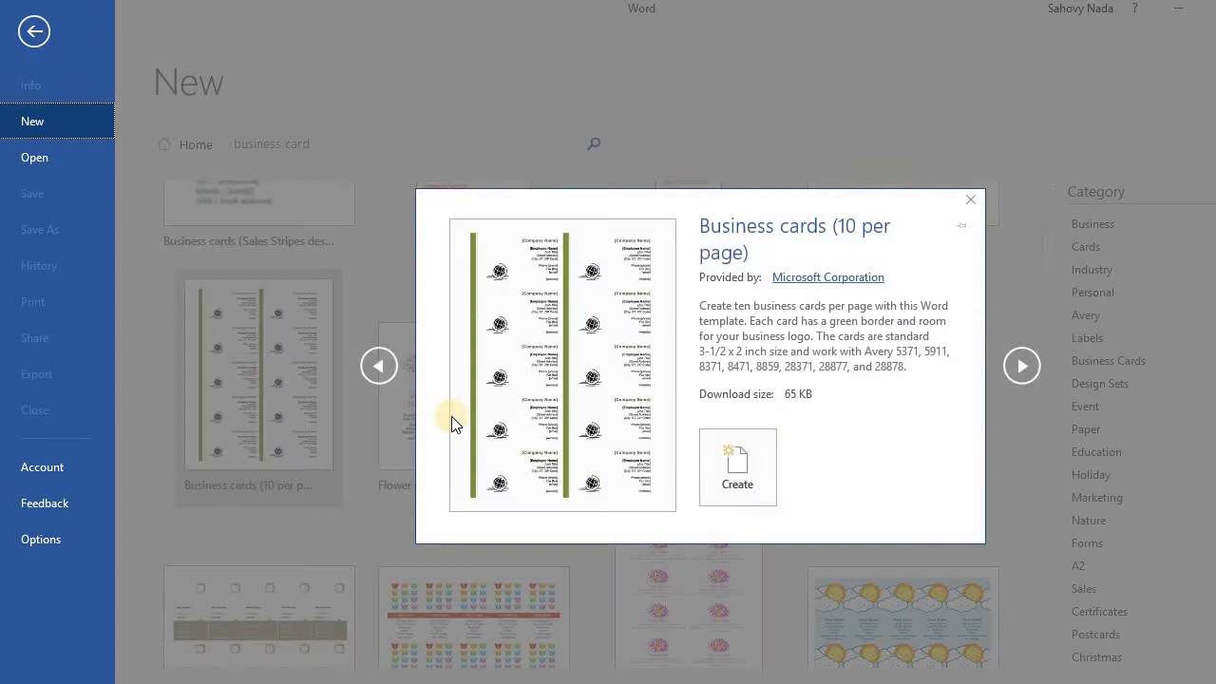
pyautogui.click(736, 481)
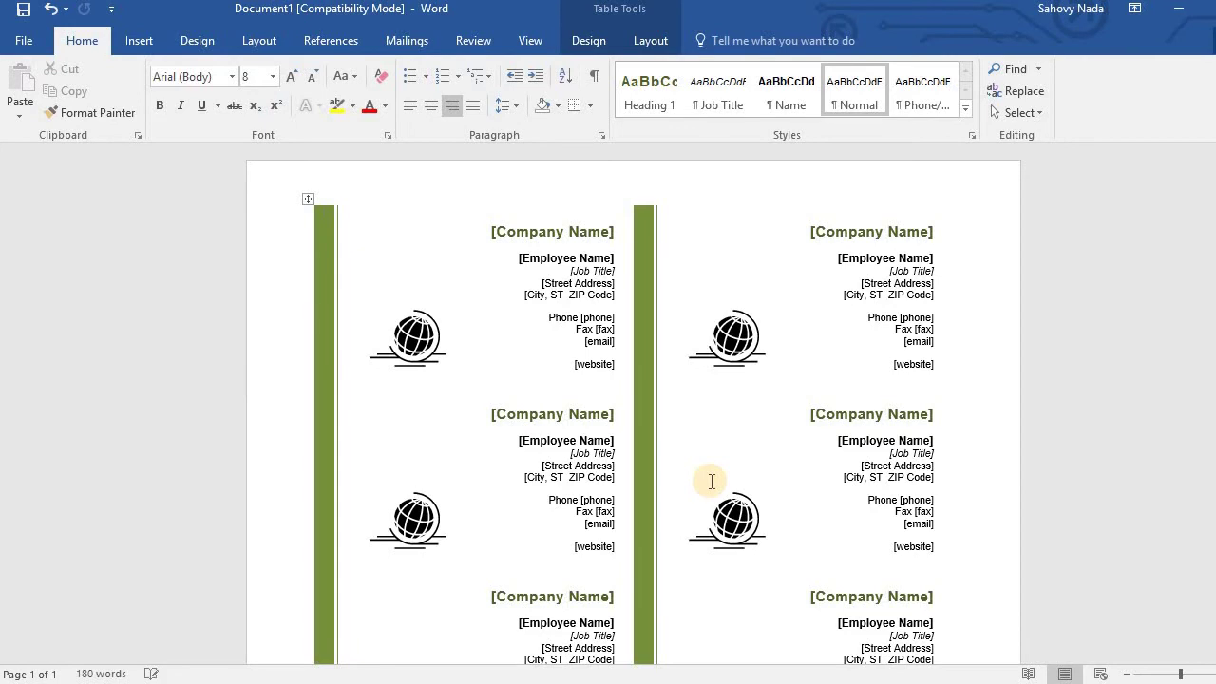
pyautogui.click(415, 344)
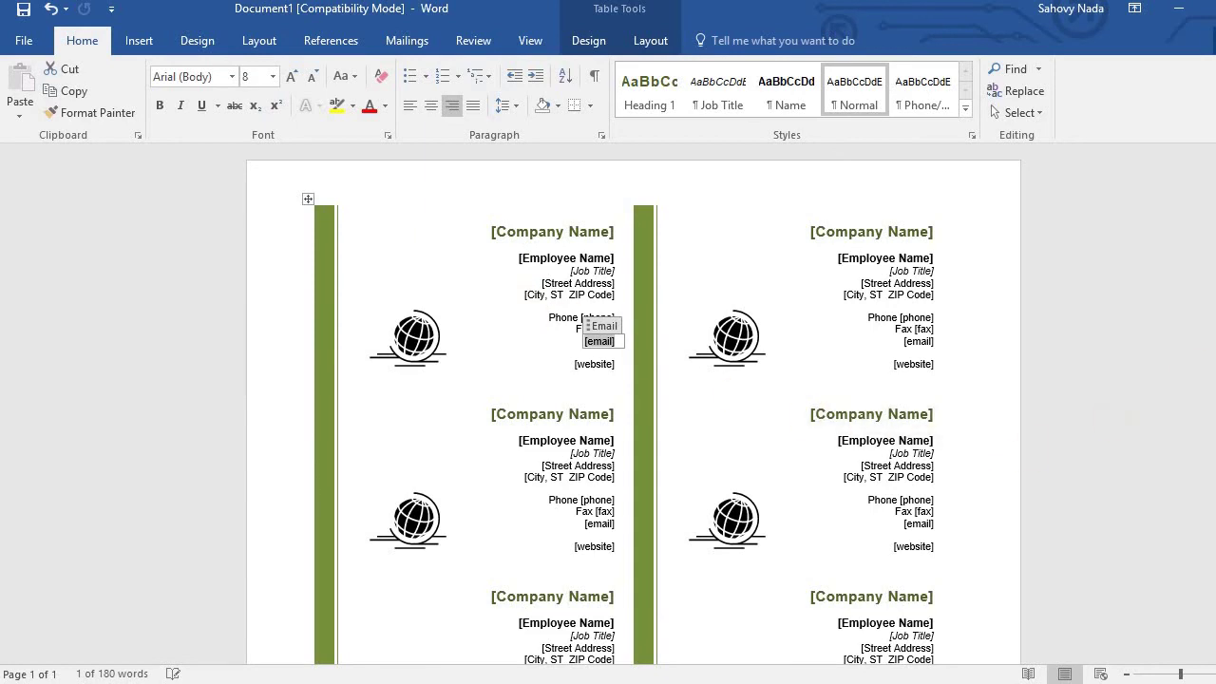
pyautogui.scroll(-5, 634, 405)
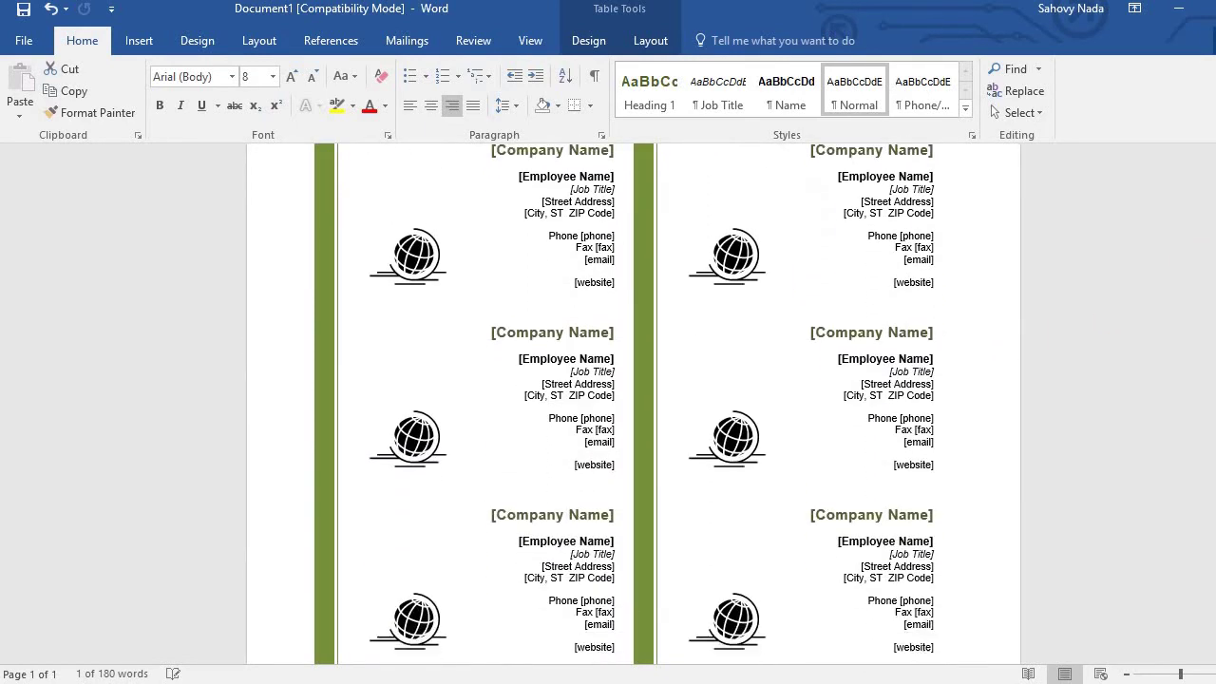
pyautogui.scroll(5, 711, 285)
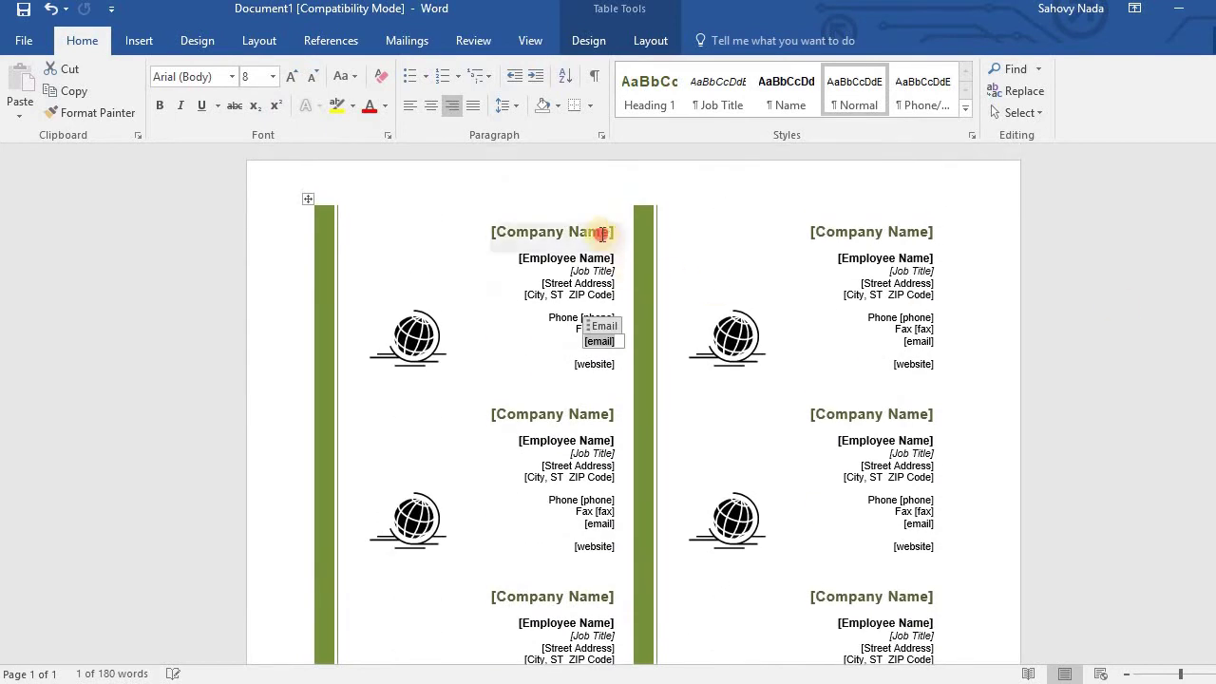
# Replace the first card's [Company Name] with VixenSoft and confirm the other cards updated.
pyautogui.click(602, 236)
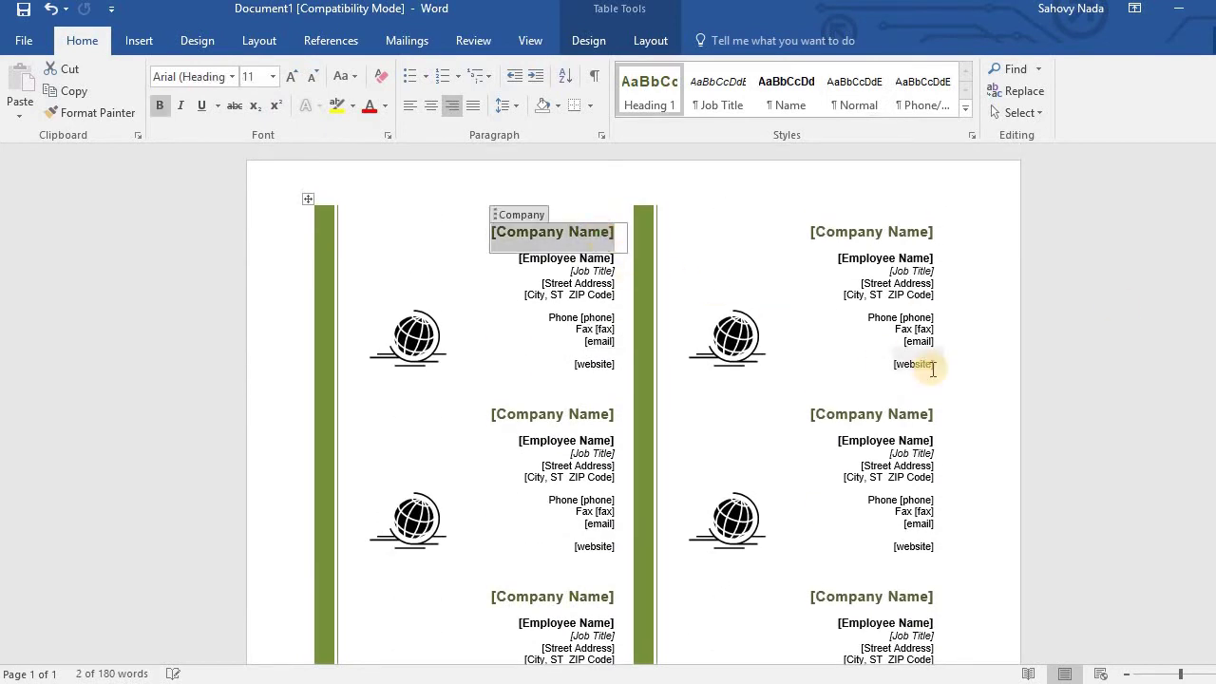
pyautogui.write('Vixen')
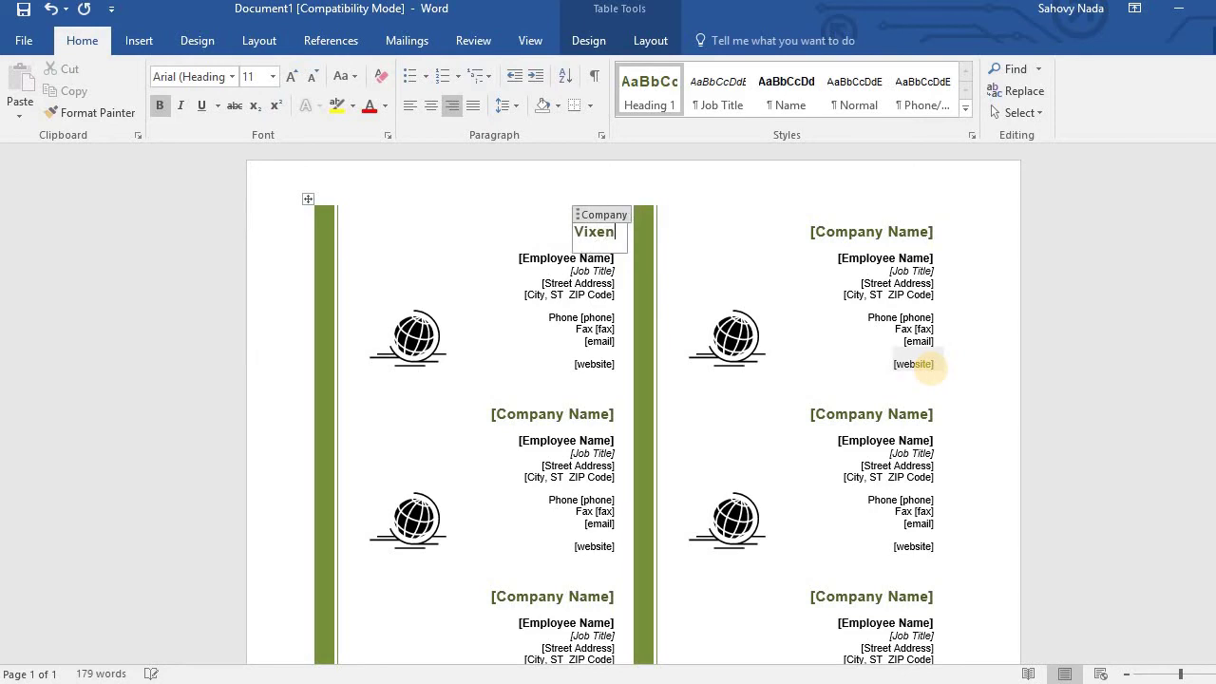
pyautogui.write('Soft')
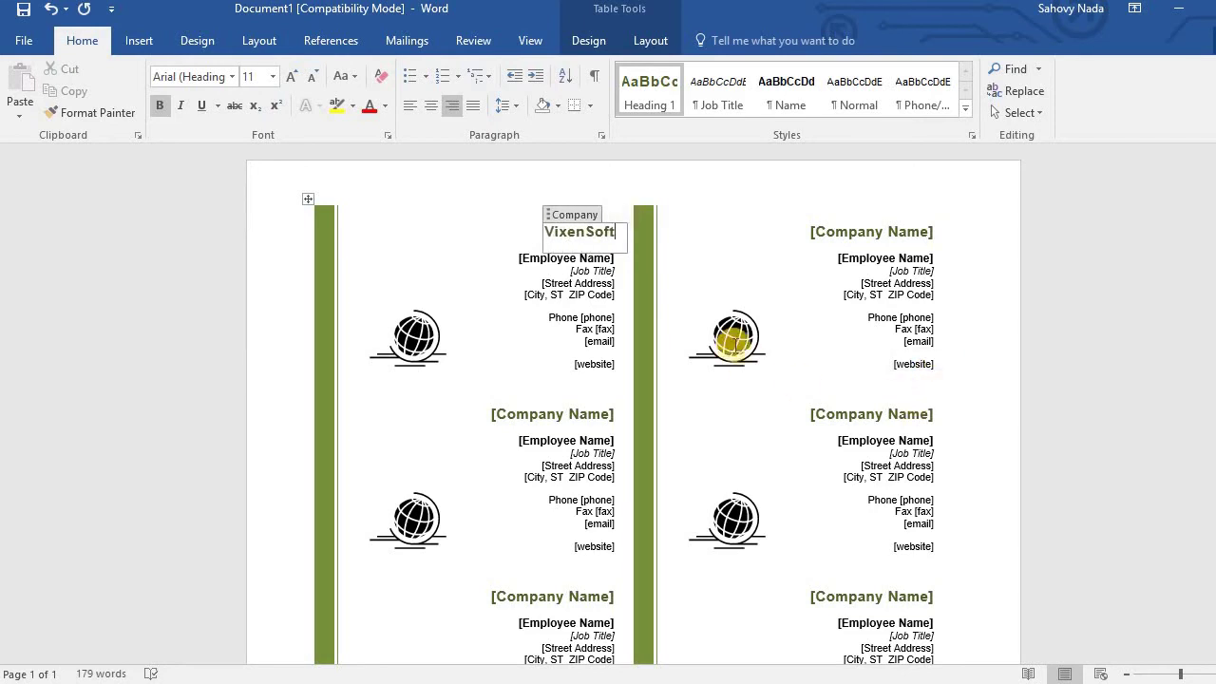
pyautogui.click(671, 304)
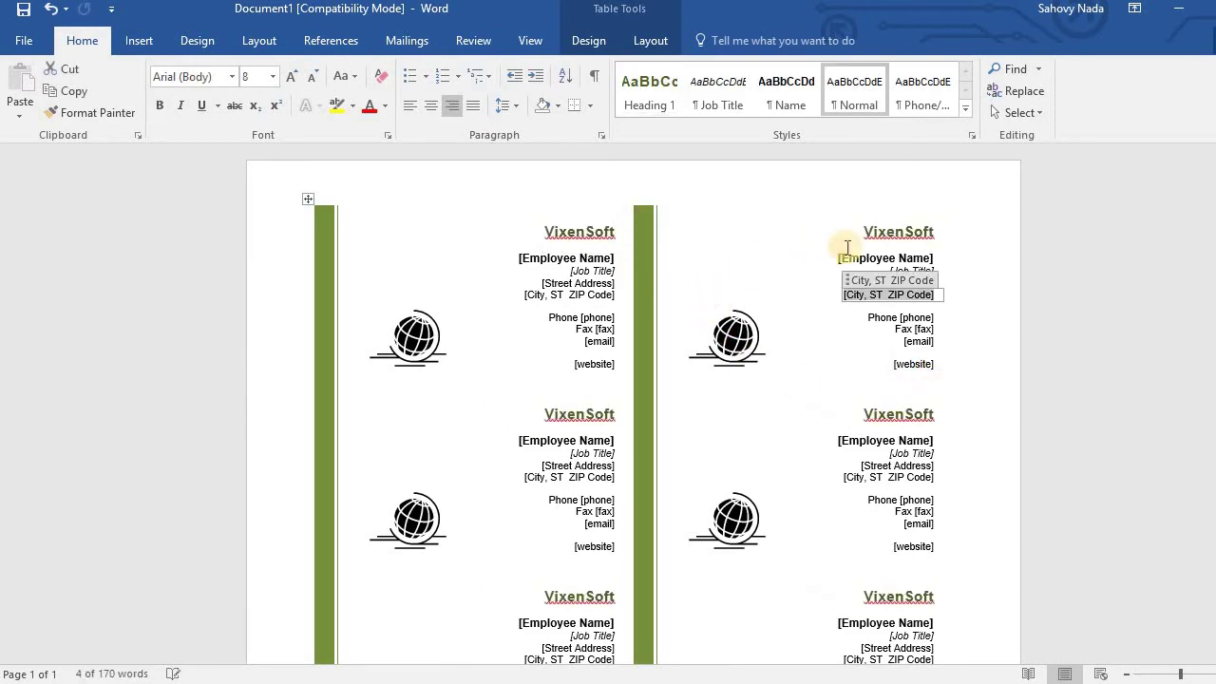
pyautogui.click(893, 234)
pyautogui.click(885, 414)
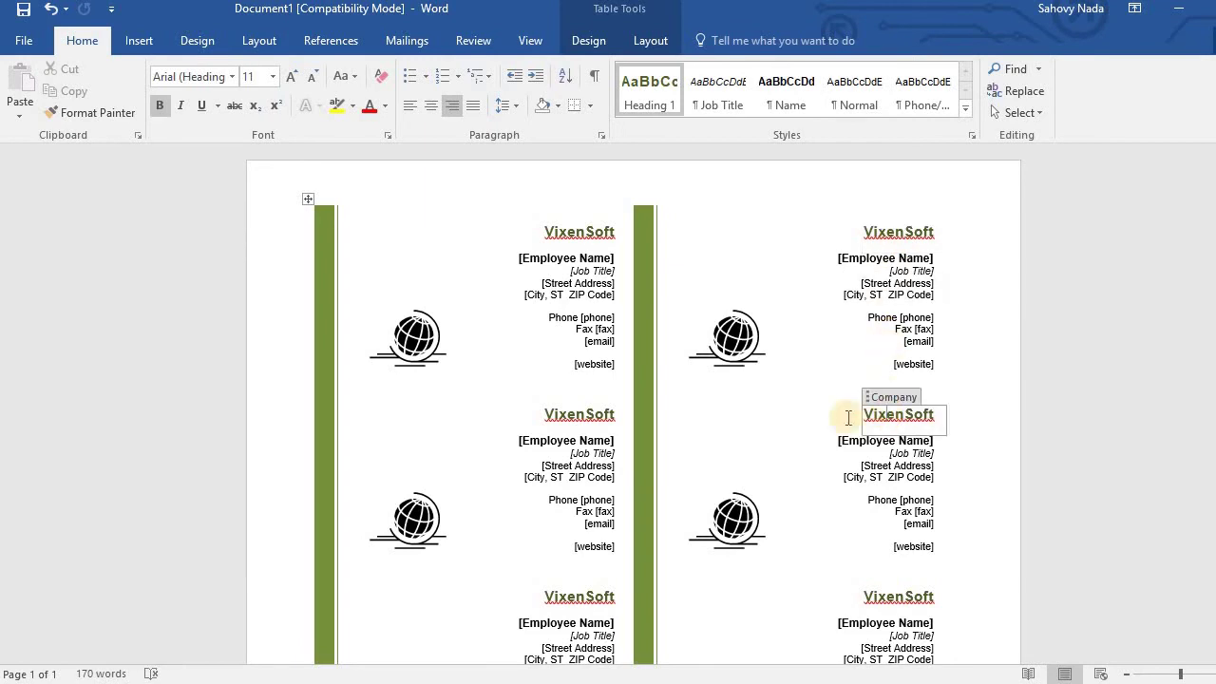
pyautogui.click(575, 414)
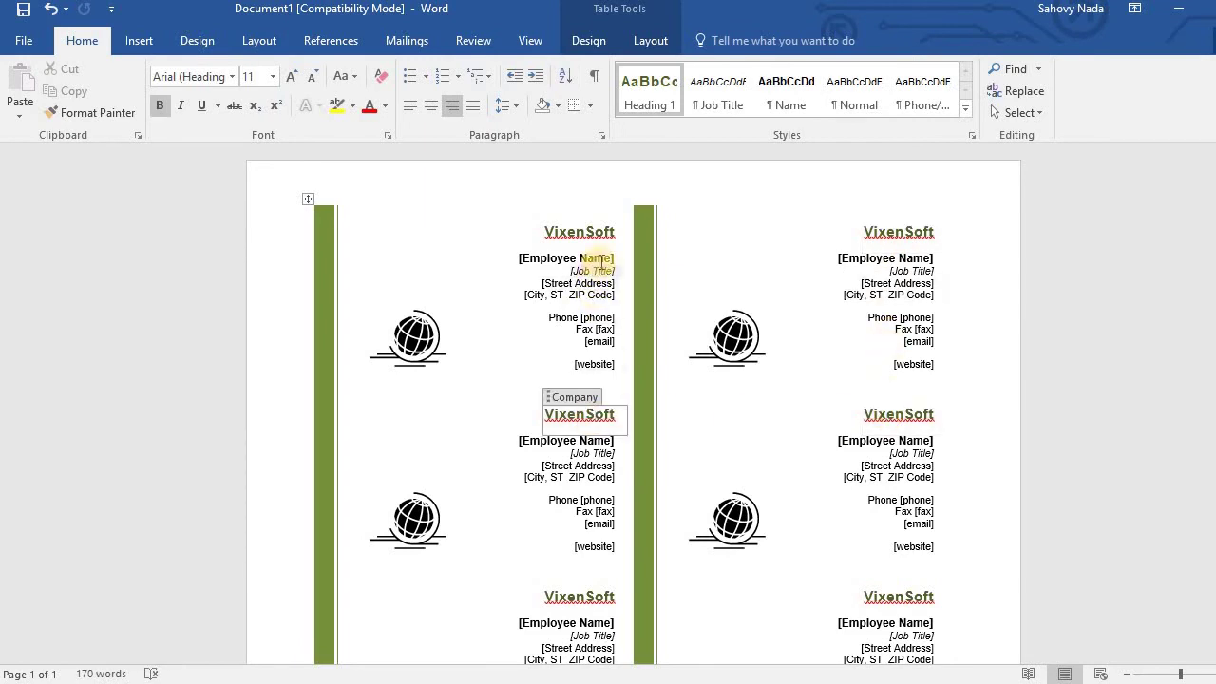
# Enter the employee's full name on the first card, then select its job title placeholder.
pyautogui.click(603, 259)
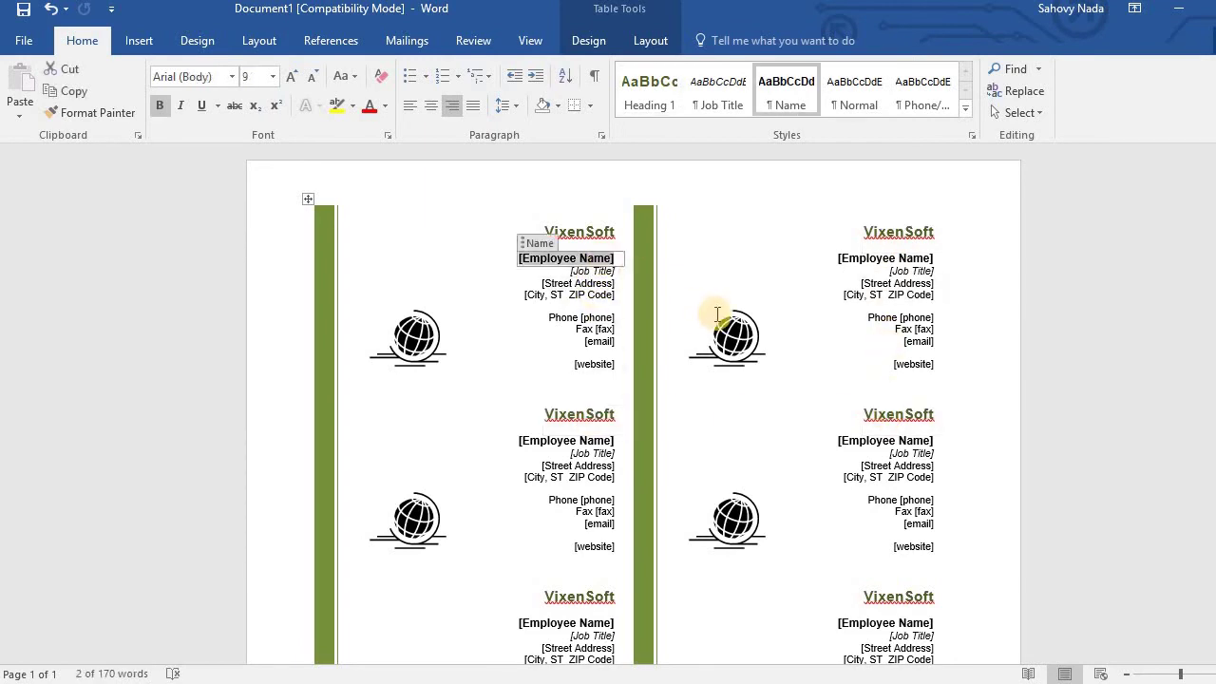
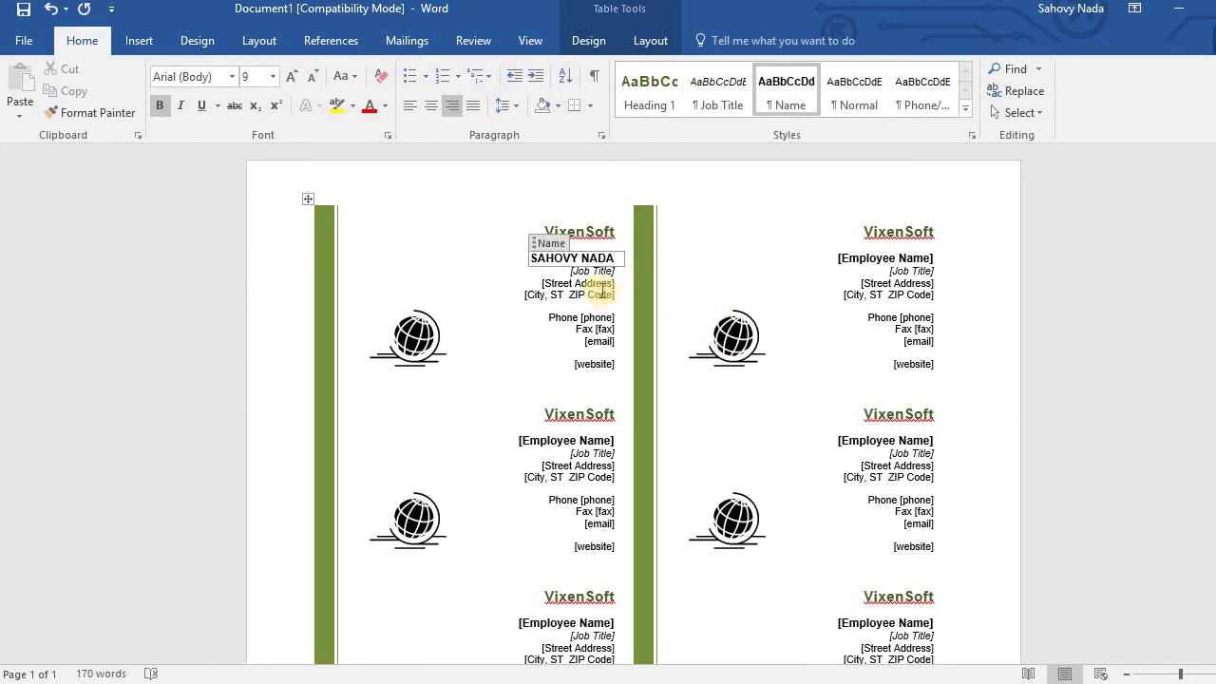
pyautogui.click(594, 271)
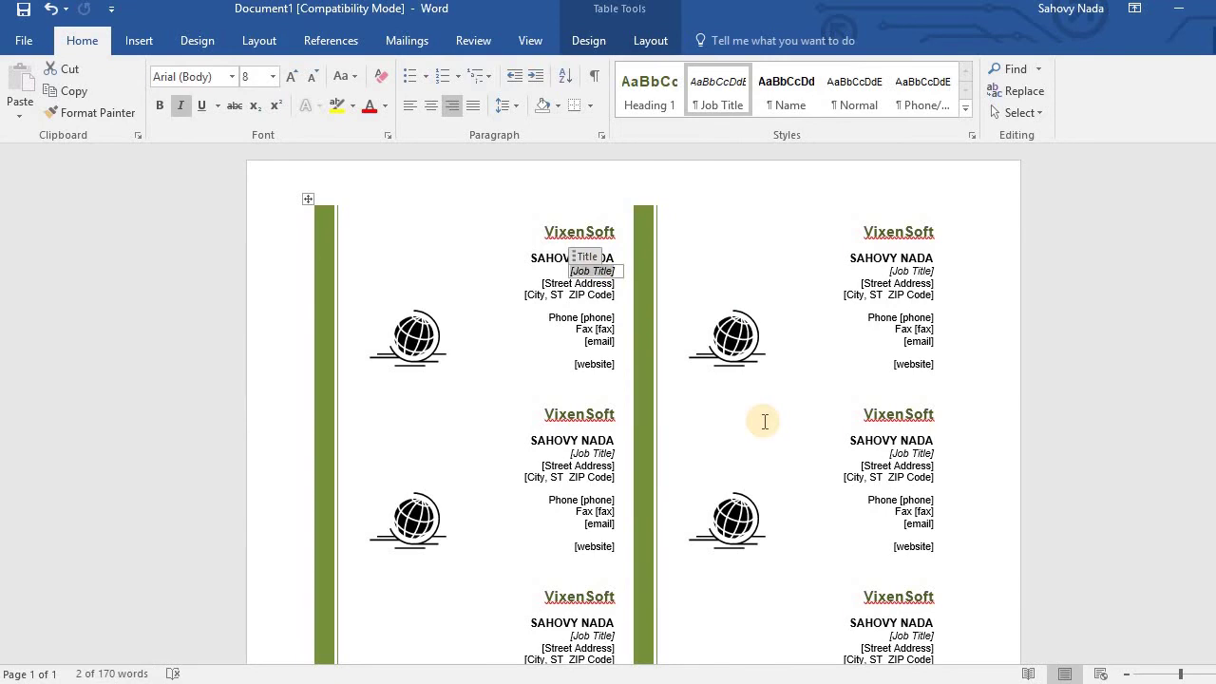
# Set the job title to CEO and fill in the street address.
pyautogui.write('CEO')
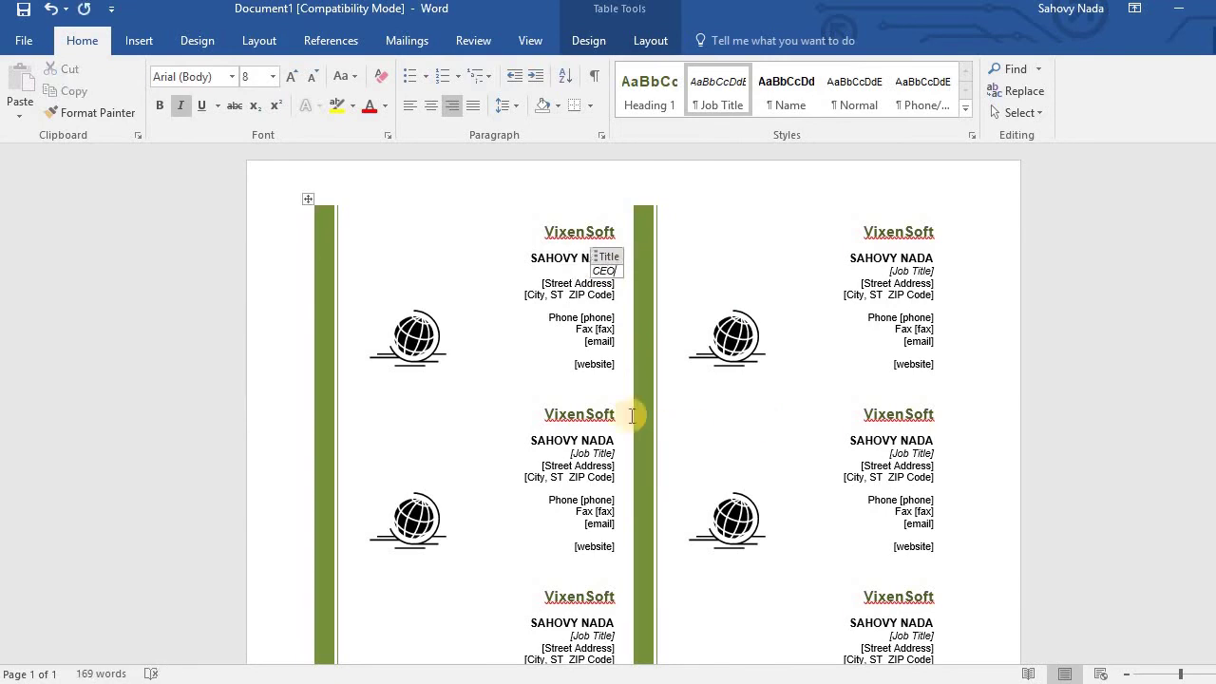
pyautogui.click(576, 284)
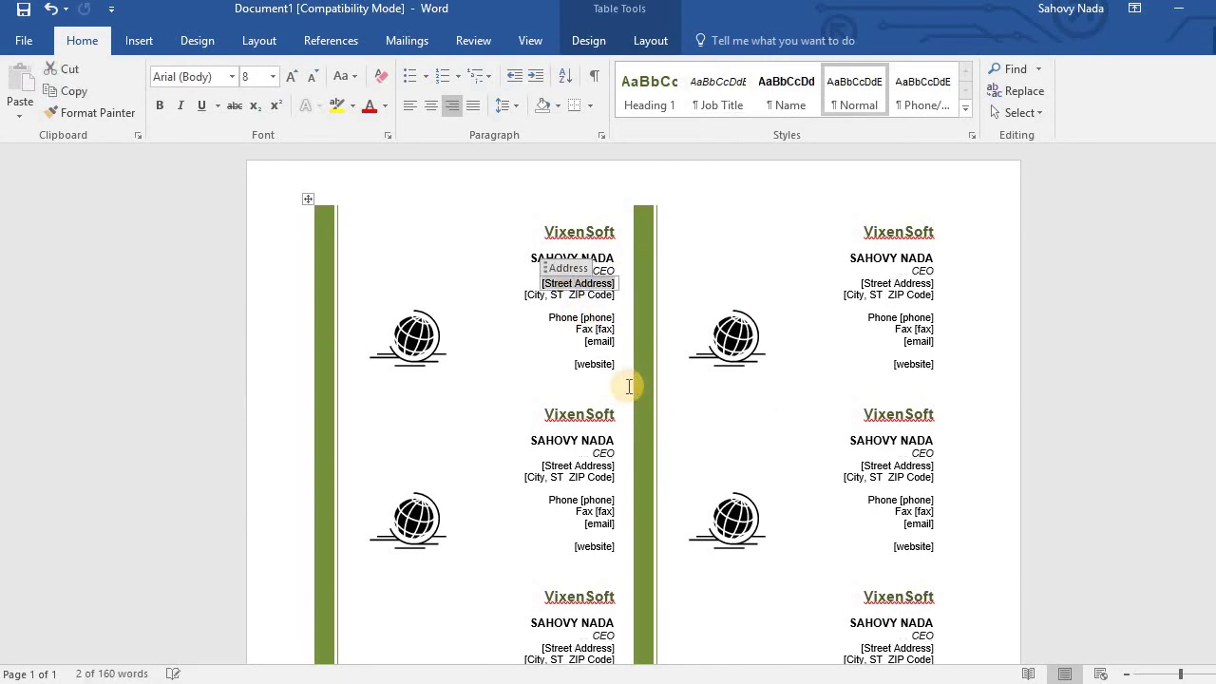
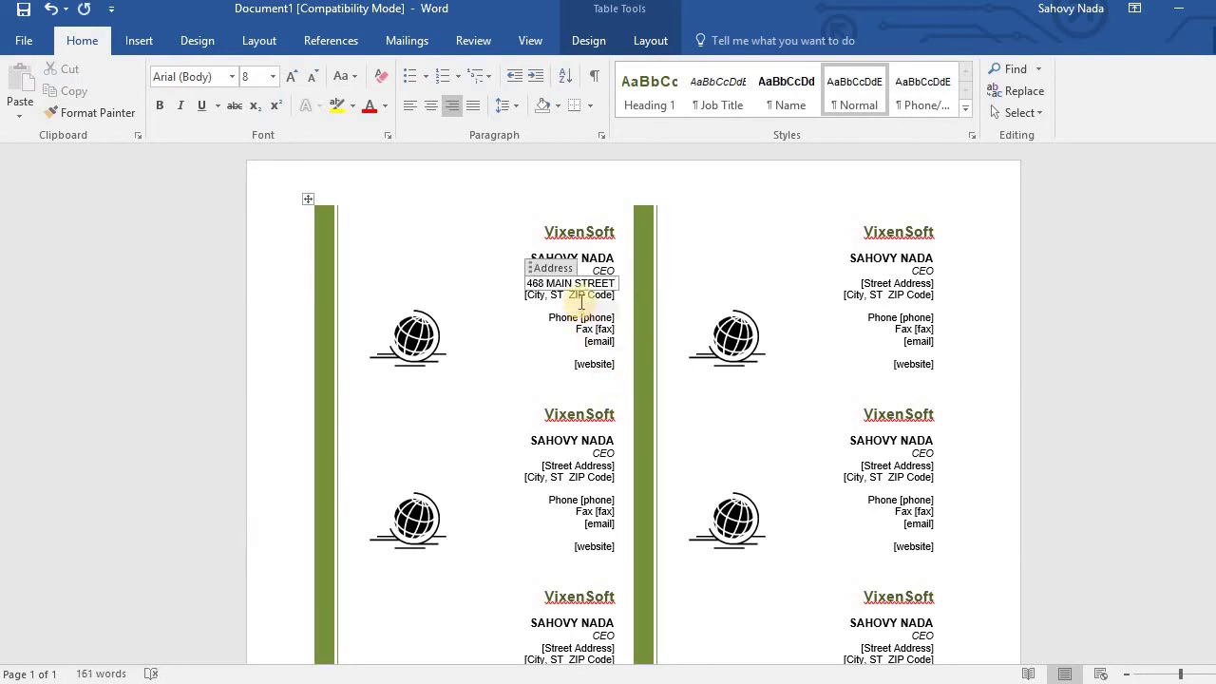
# Enter the phone number and begin entering the fax number on the first card.
pyautogui.click(597, 317)
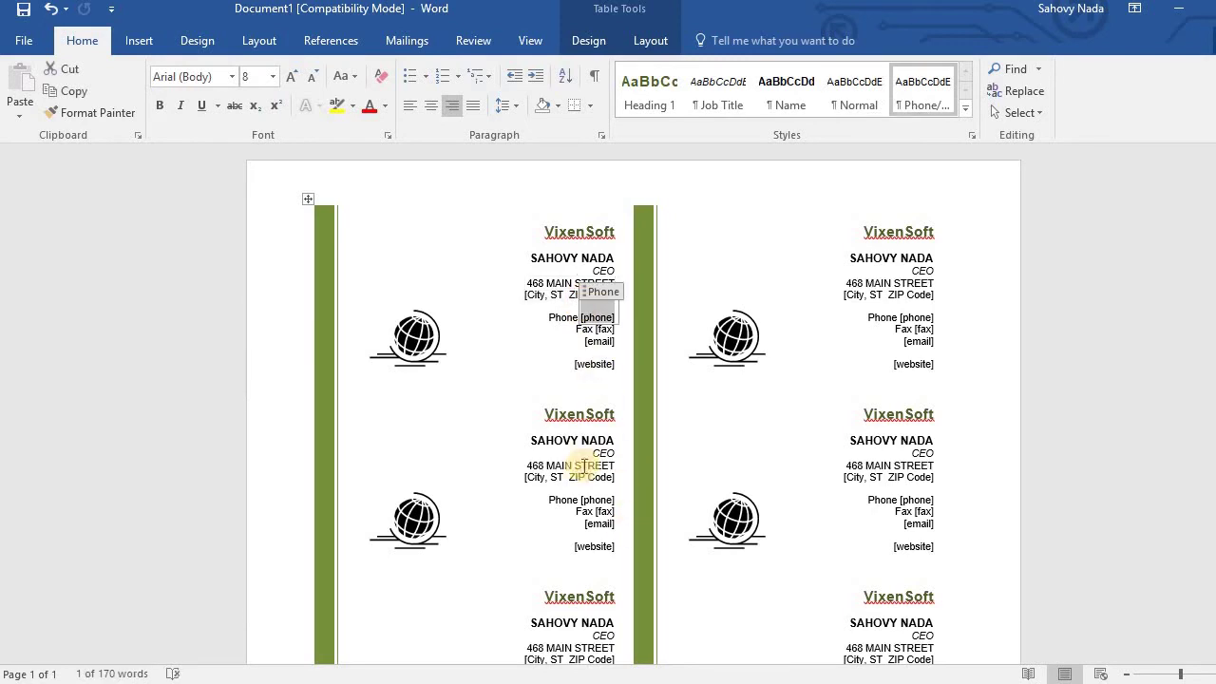
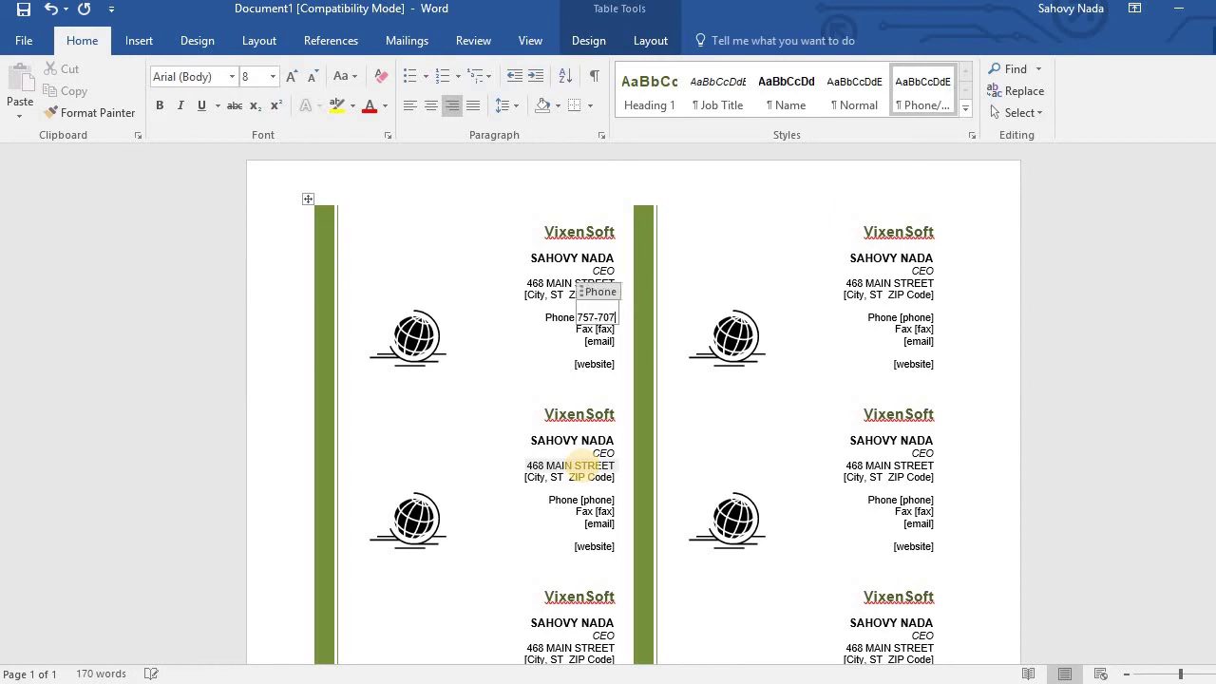
pyautogui.click(605, 329)
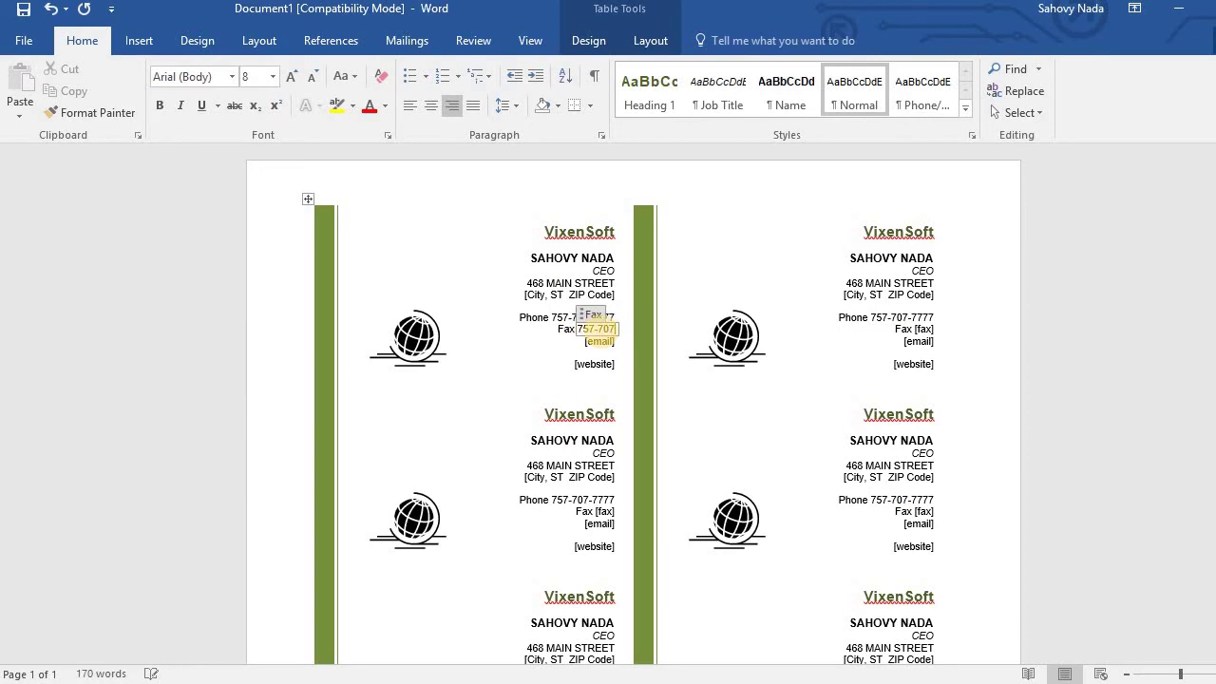
# Type the employee's e-mail address into the first card's email field.
pyautogui.click(599, 343)
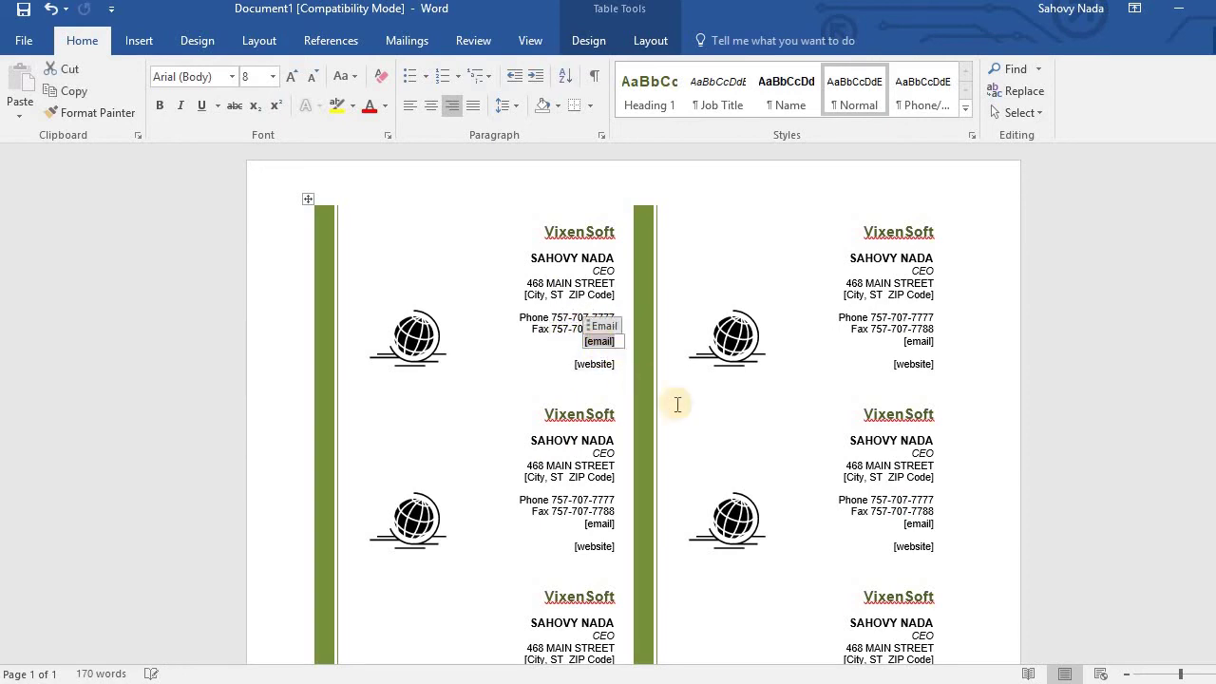
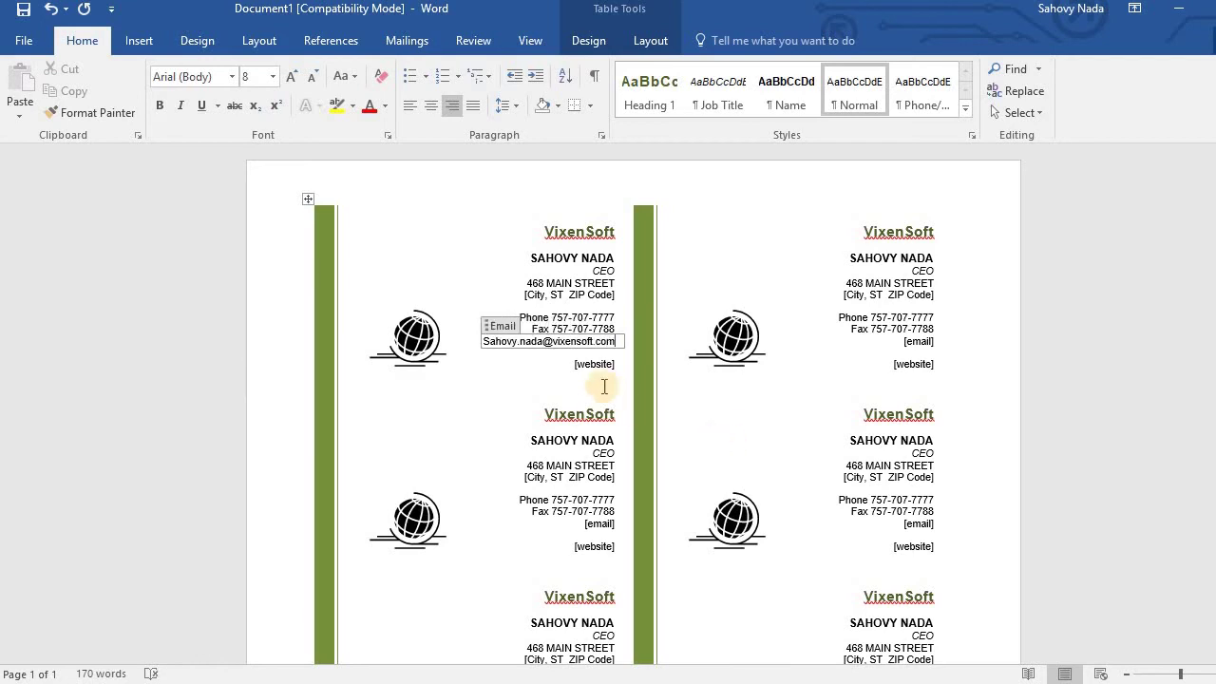
pyautogui.click(597, 365)
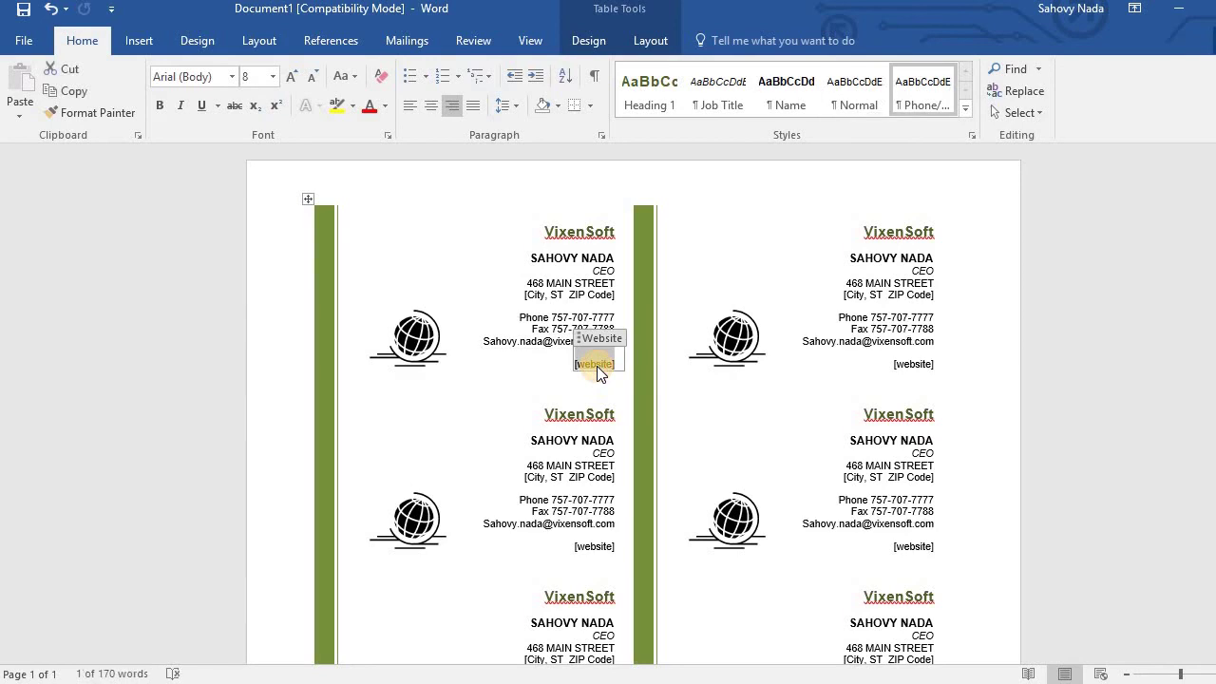
pyautogui.click(562, 346)
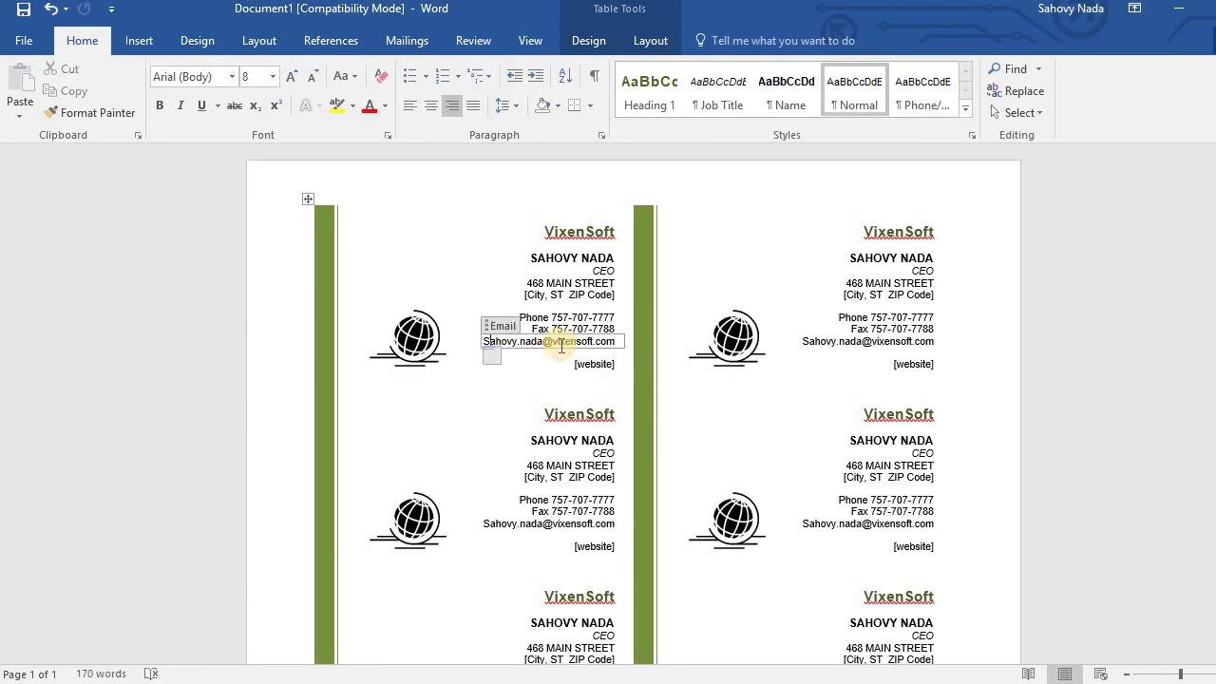
pyautogui.press('Home')
pyautogui.press('Delete')
pyautogui.write('s')
pyautogui.click(597, 367)
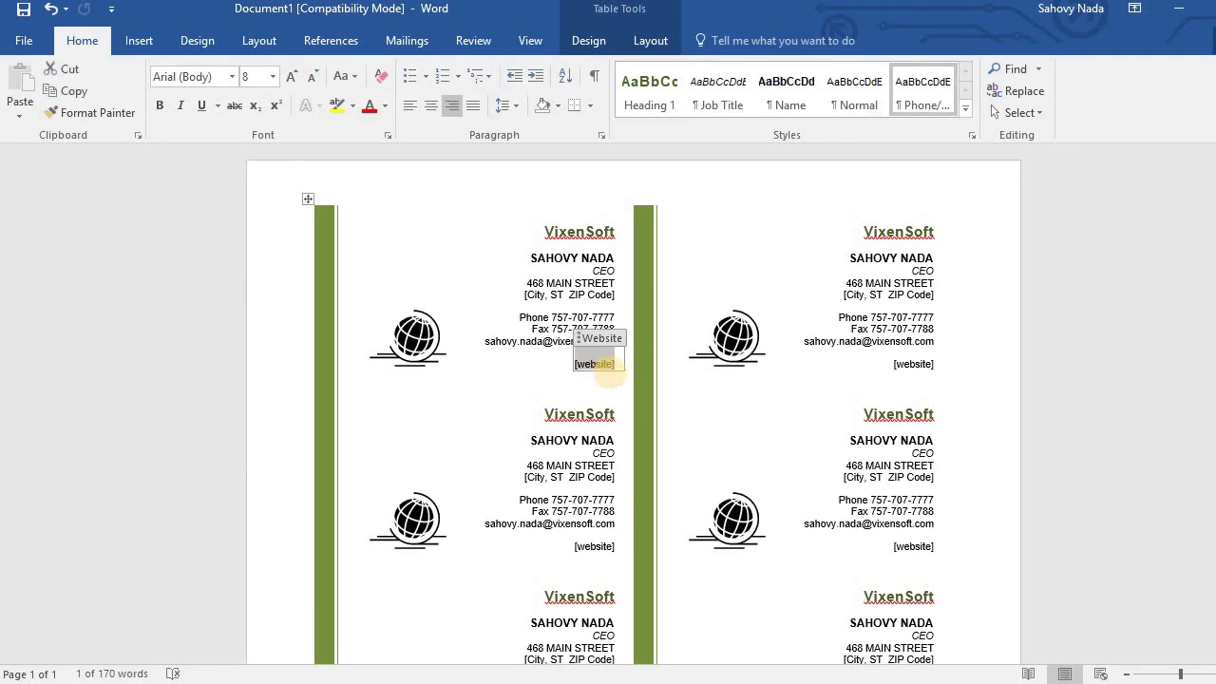
pyautogui.write('www.vix')
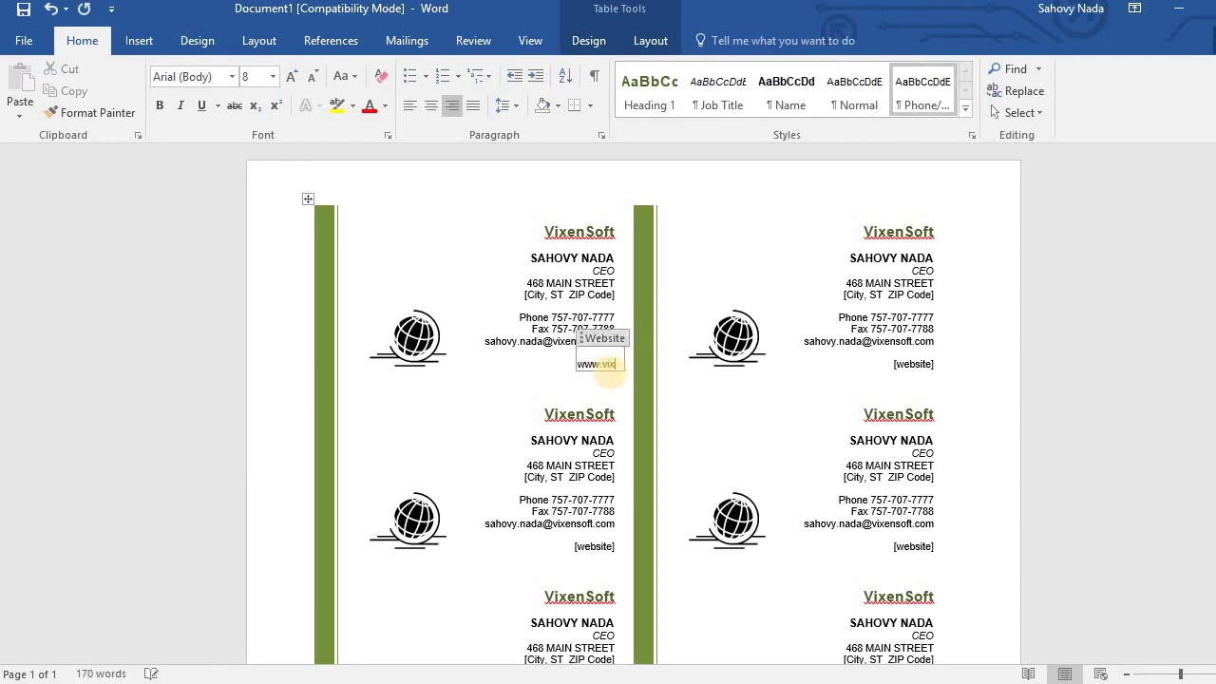
pyautogui.write('ensoft.com')
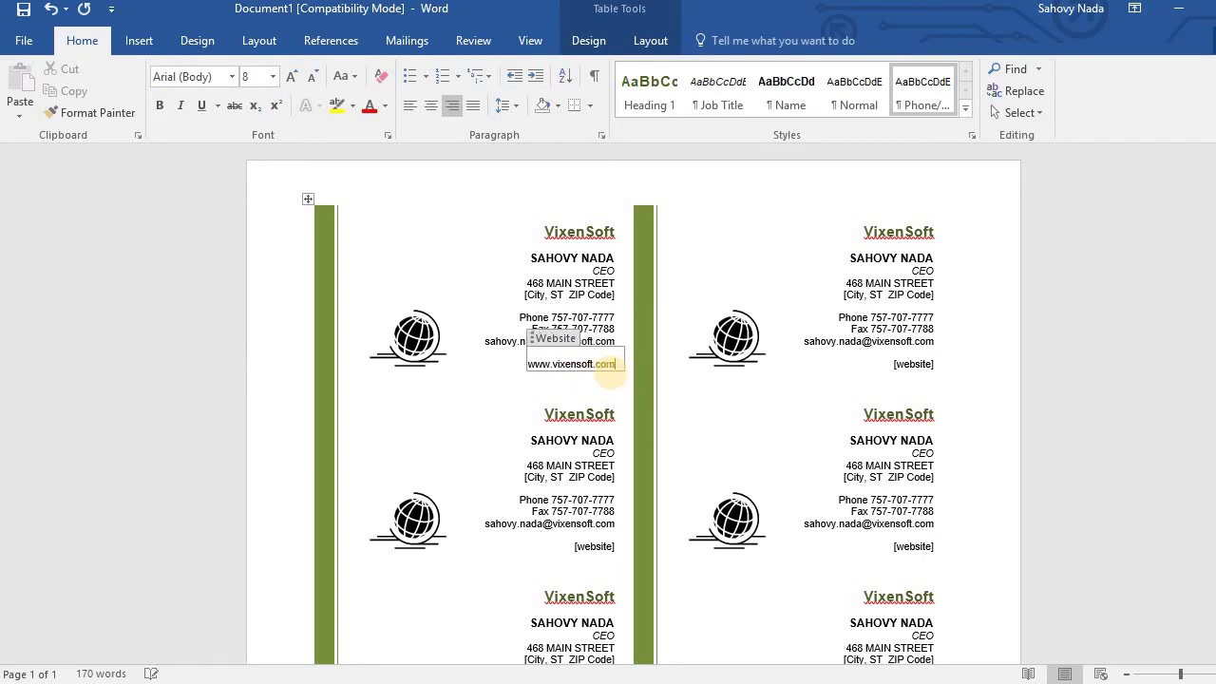
# Fill in the city and ZIP code line so every card updates.
pyautogui.click(578, 295)
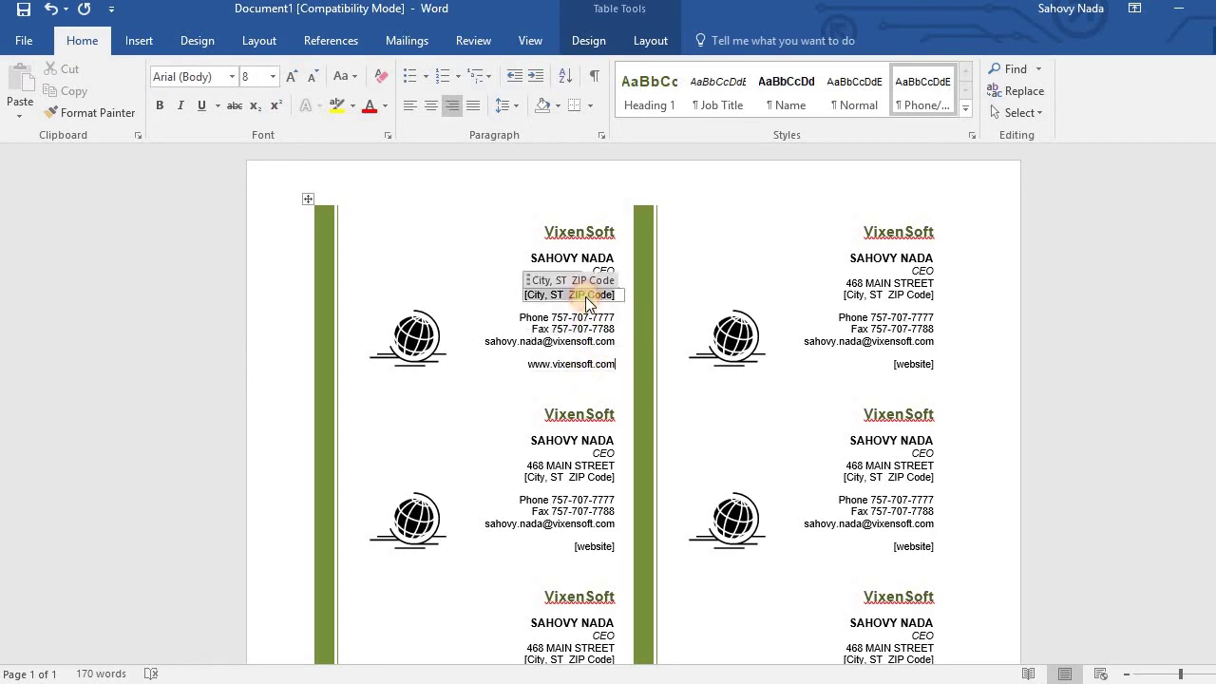
pyautogui.write('CAL')
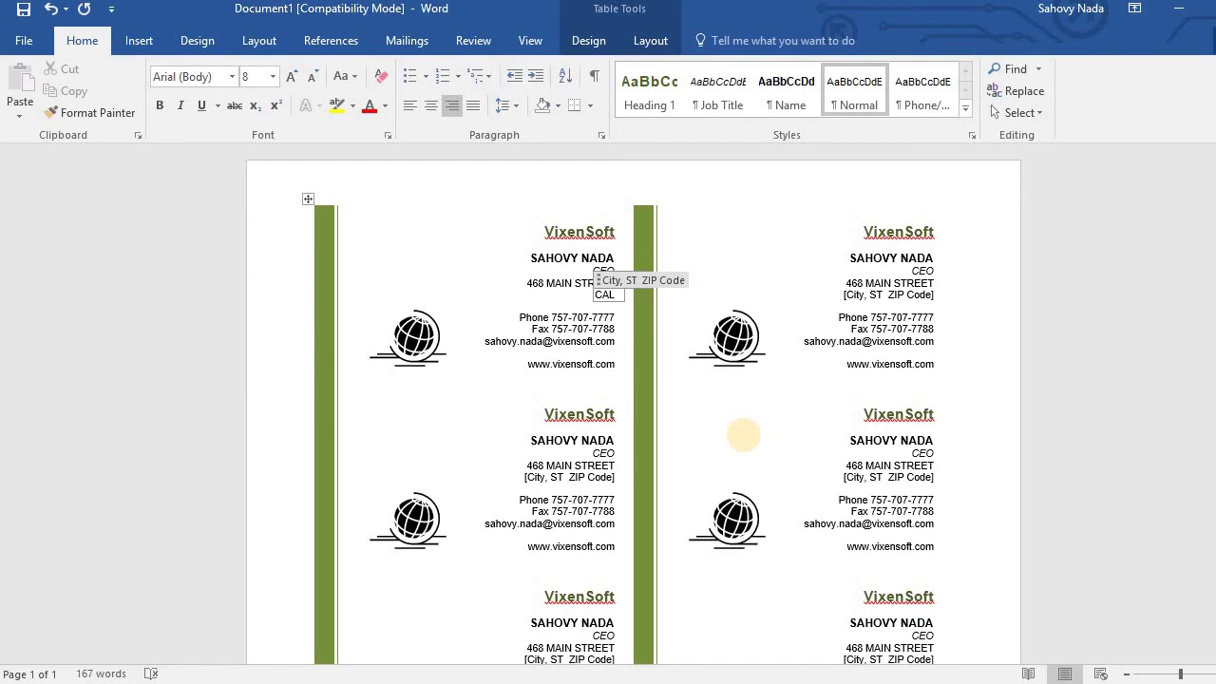
pyautogui.write(',')
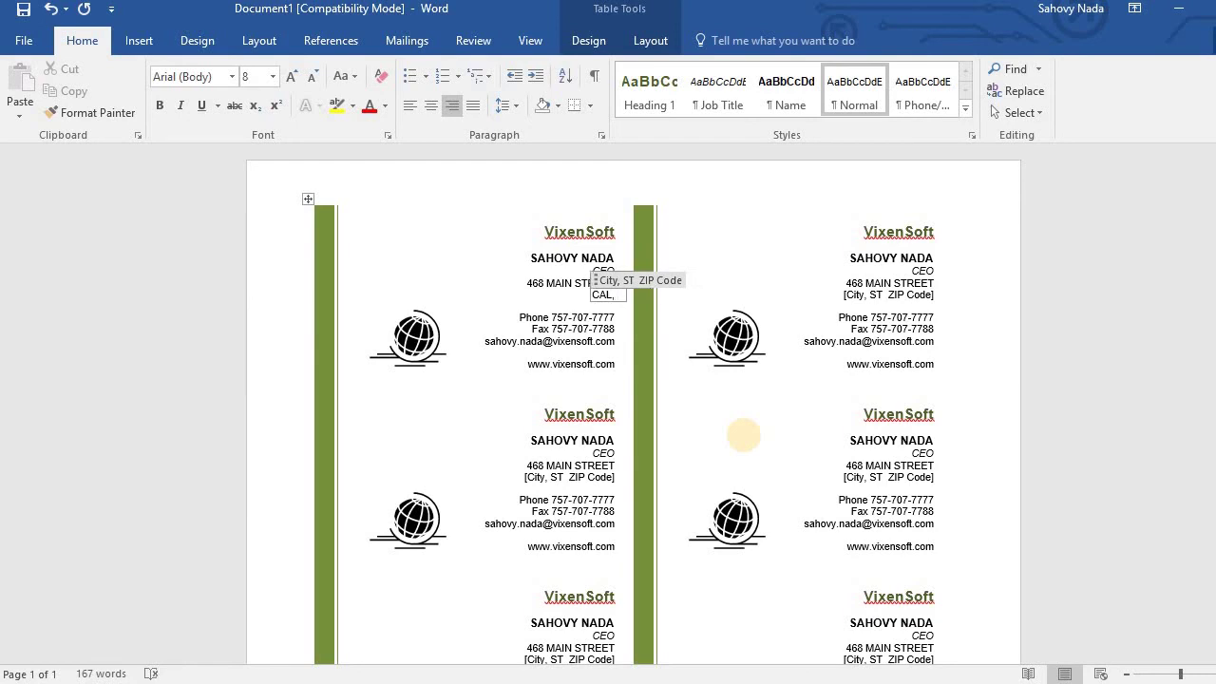
pyautogui.write(' 574362')
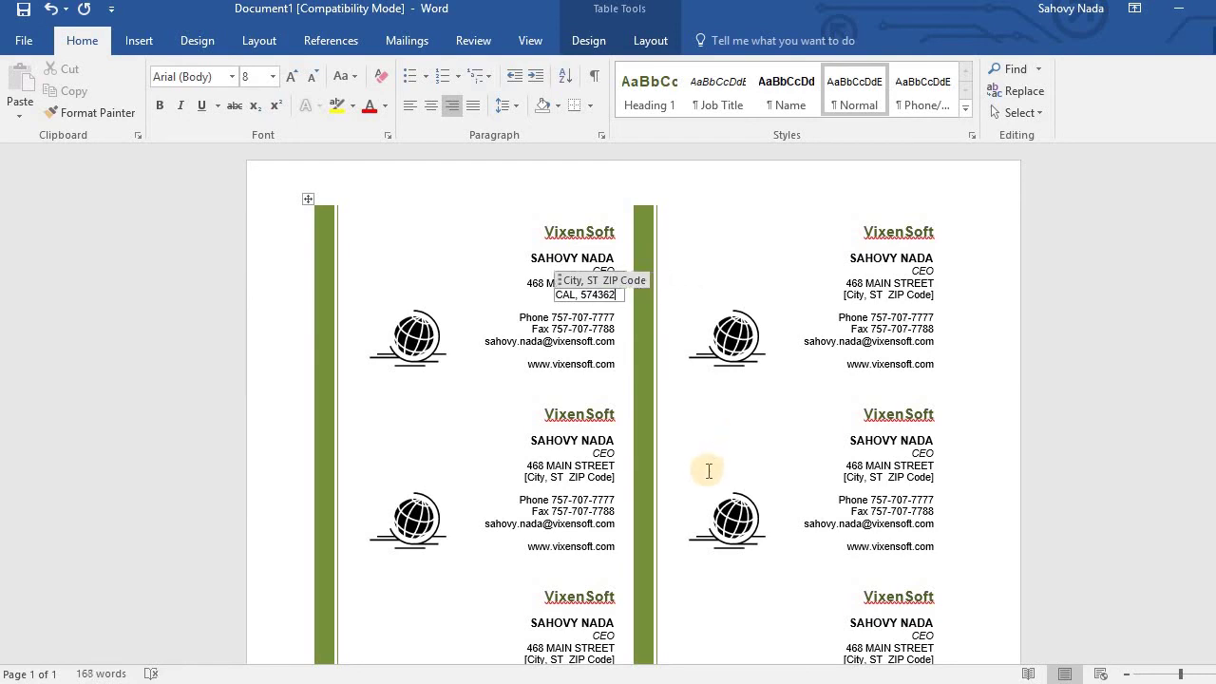
pyautogui.click(702, 373)
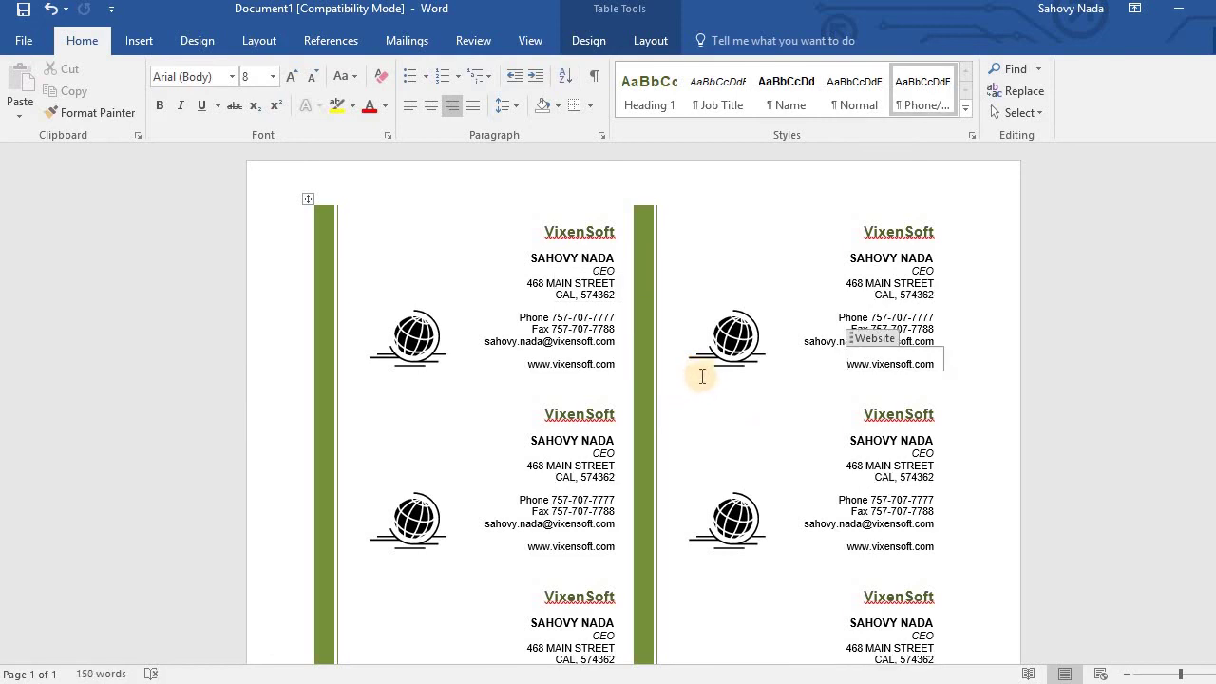
pyautogui.click(380, 238)
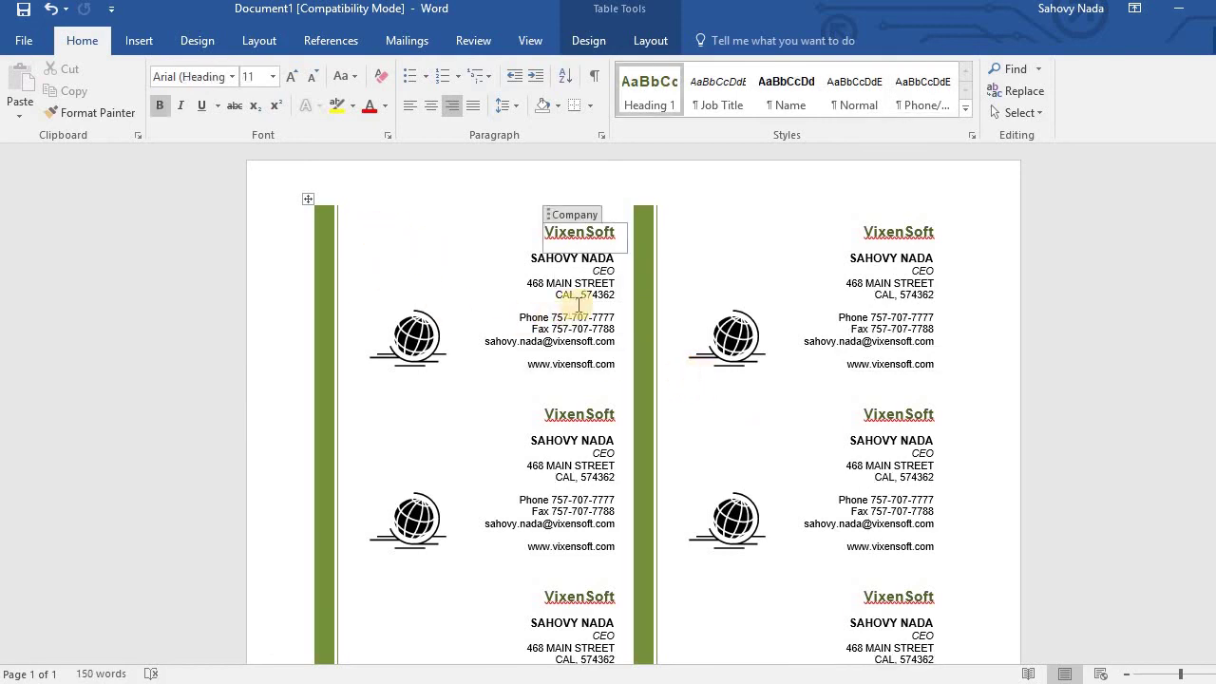
pyautogui.click(648, 234)
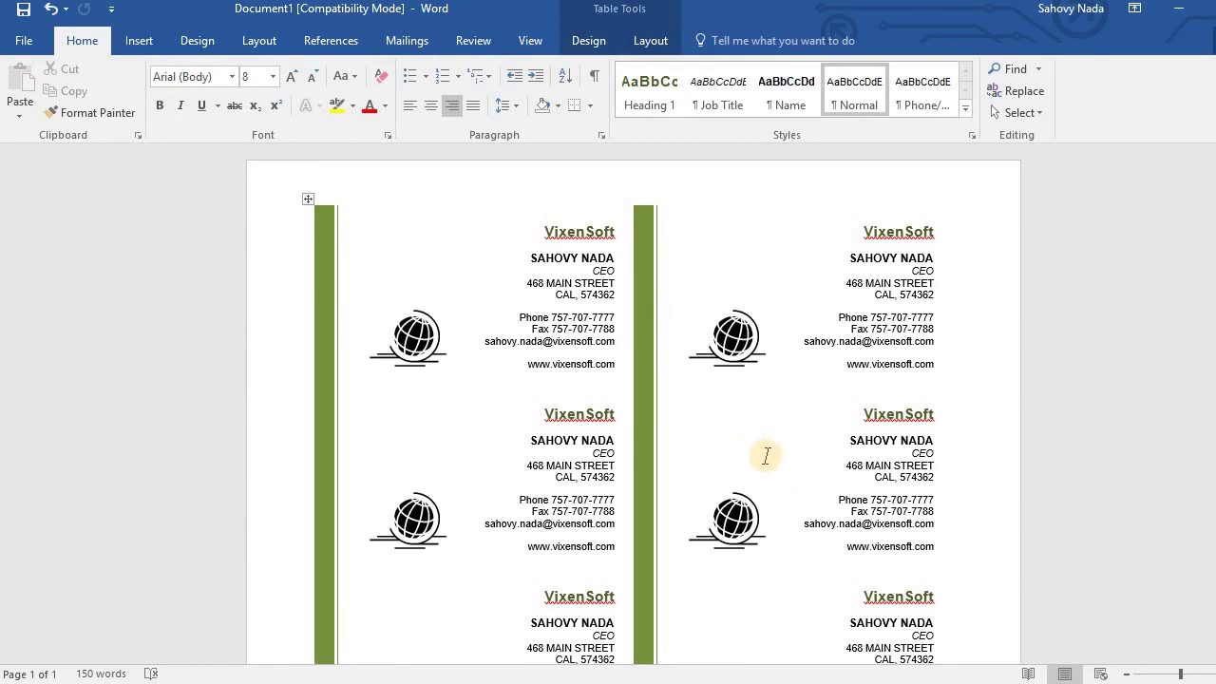
pyautogui.scroll(-3, 633, 404)
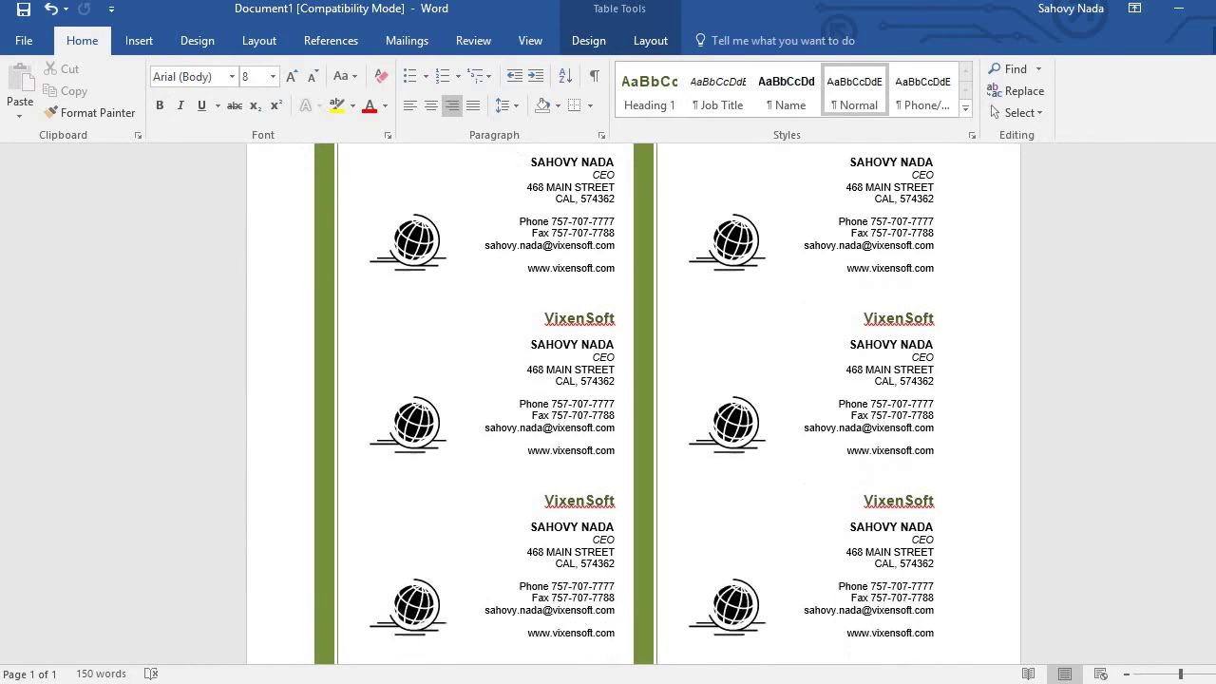
pyautogui.scroll(-2, 634, 404)
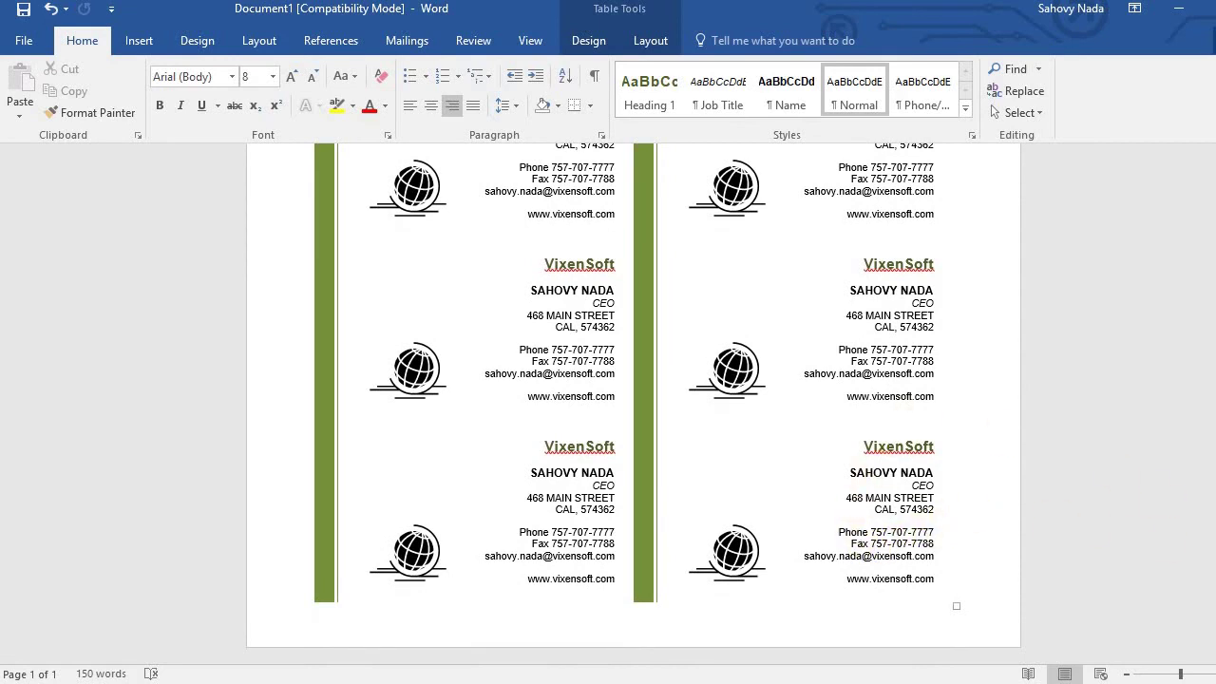
pyautogui.scroll(5, 634, 404)
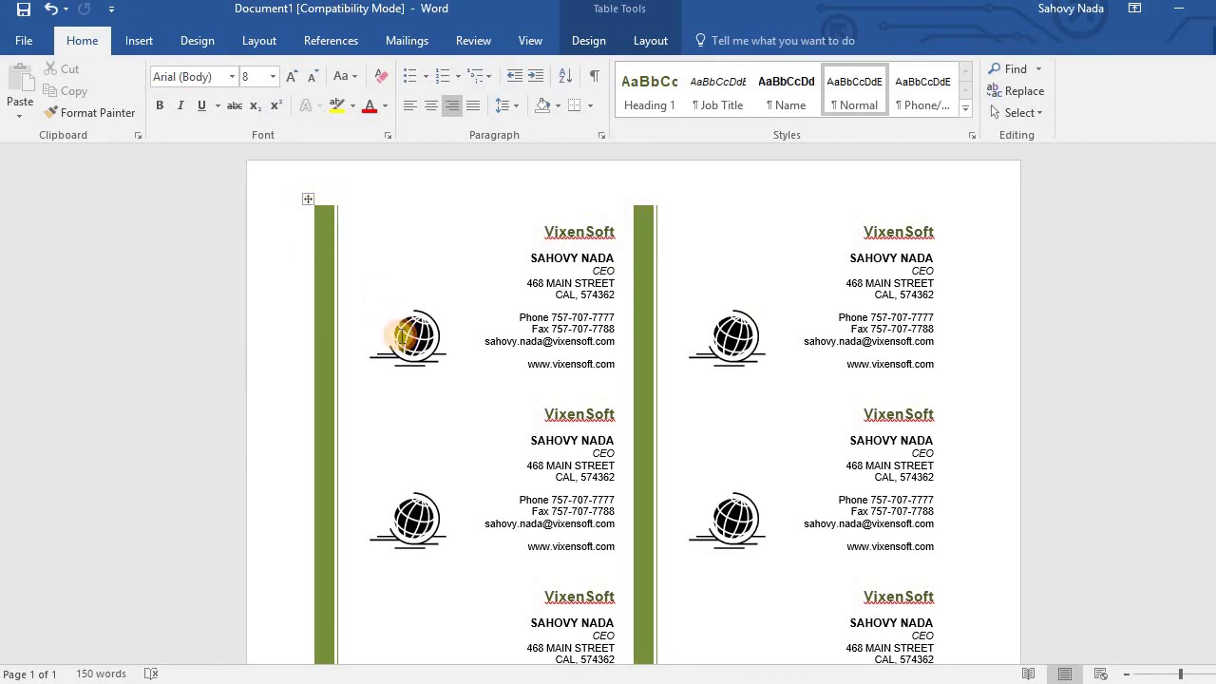
pyautogui.click(403, 334)
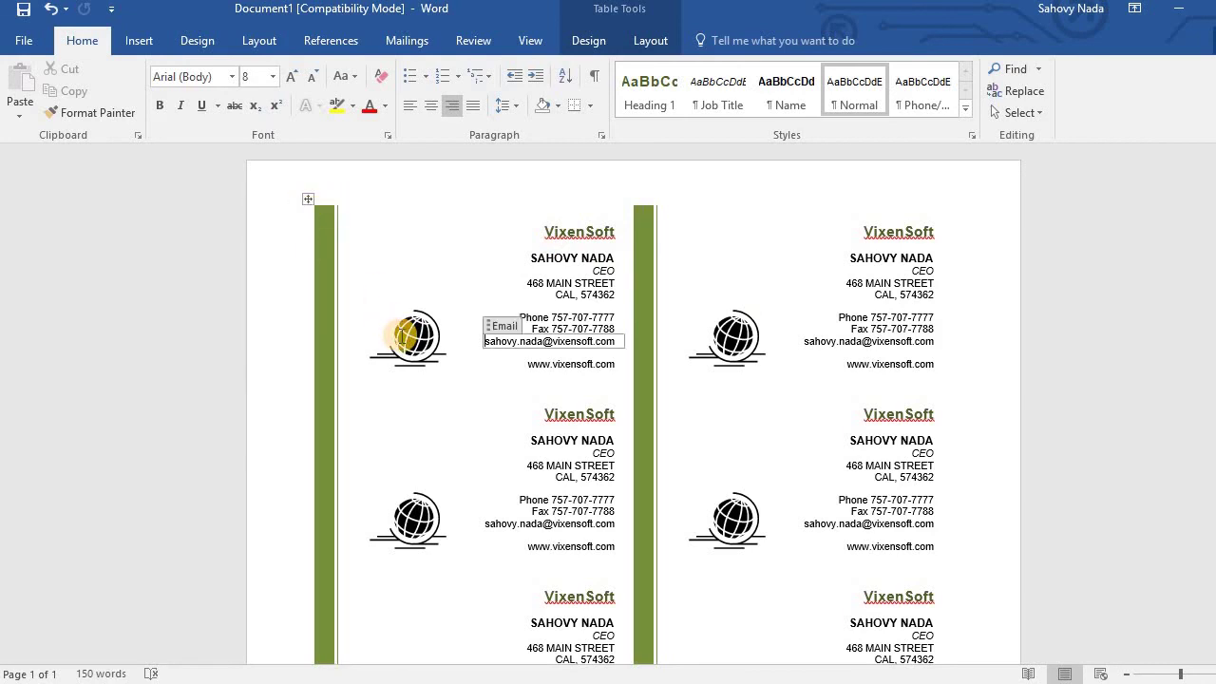
pyautogui.click(638, 261)
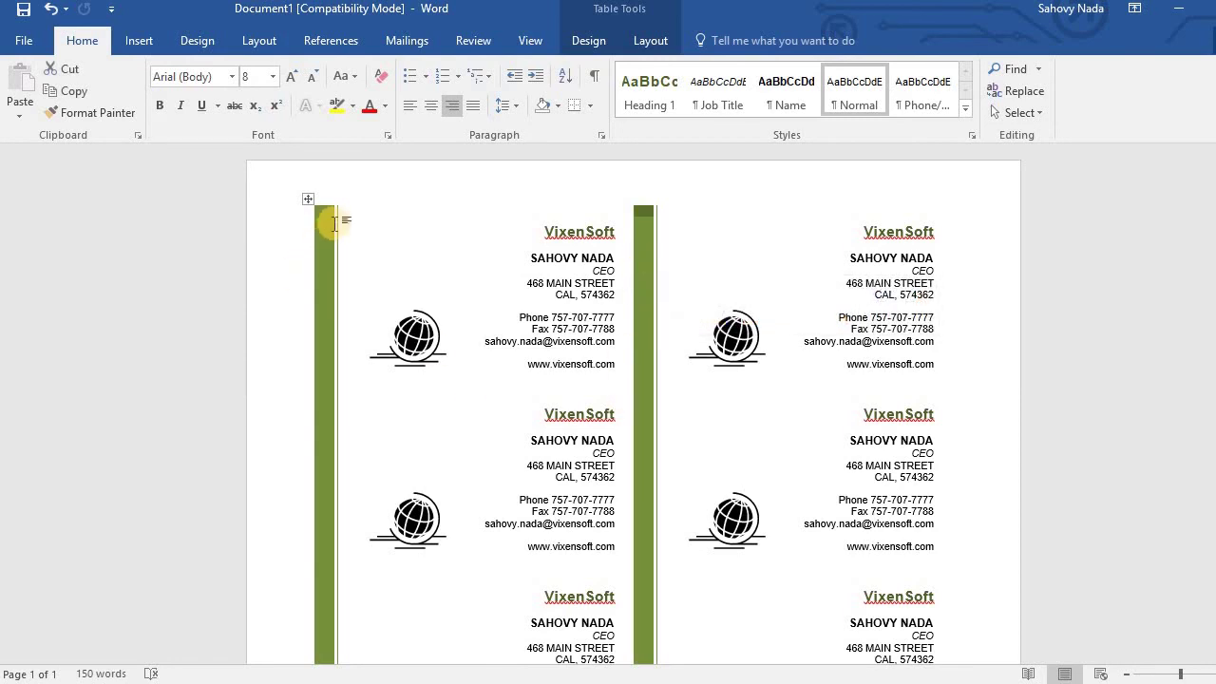
pyautogui.click(395, 210)
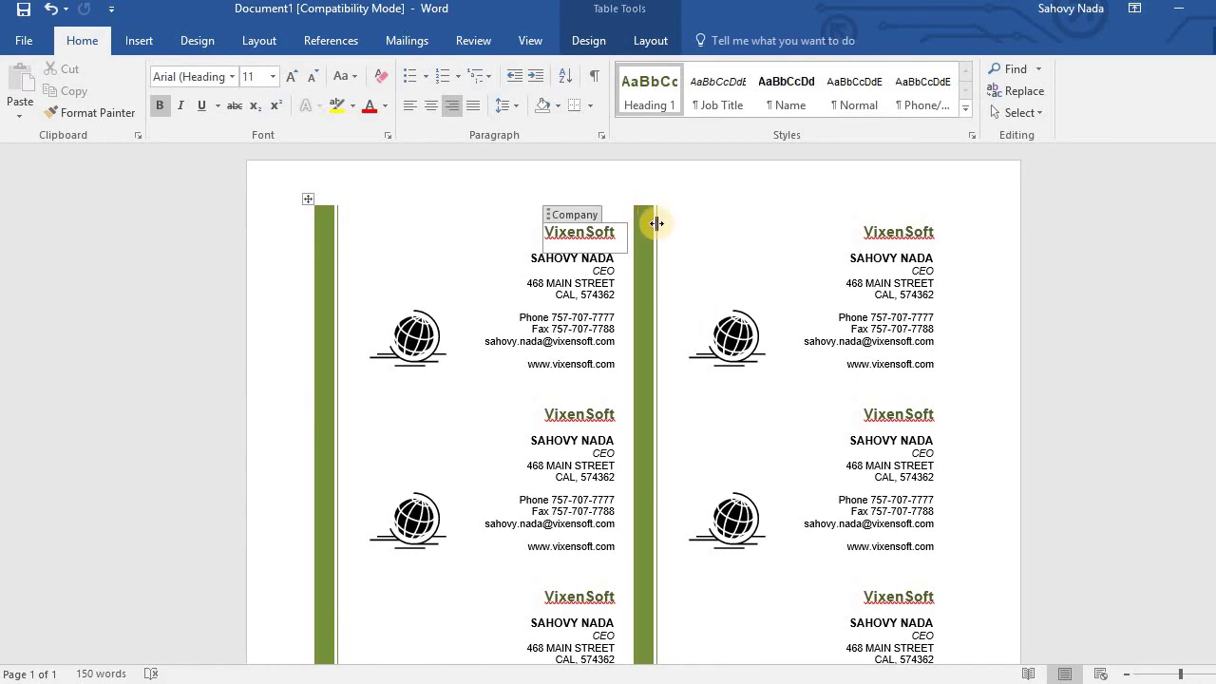
pyautogui.click(644, 327)
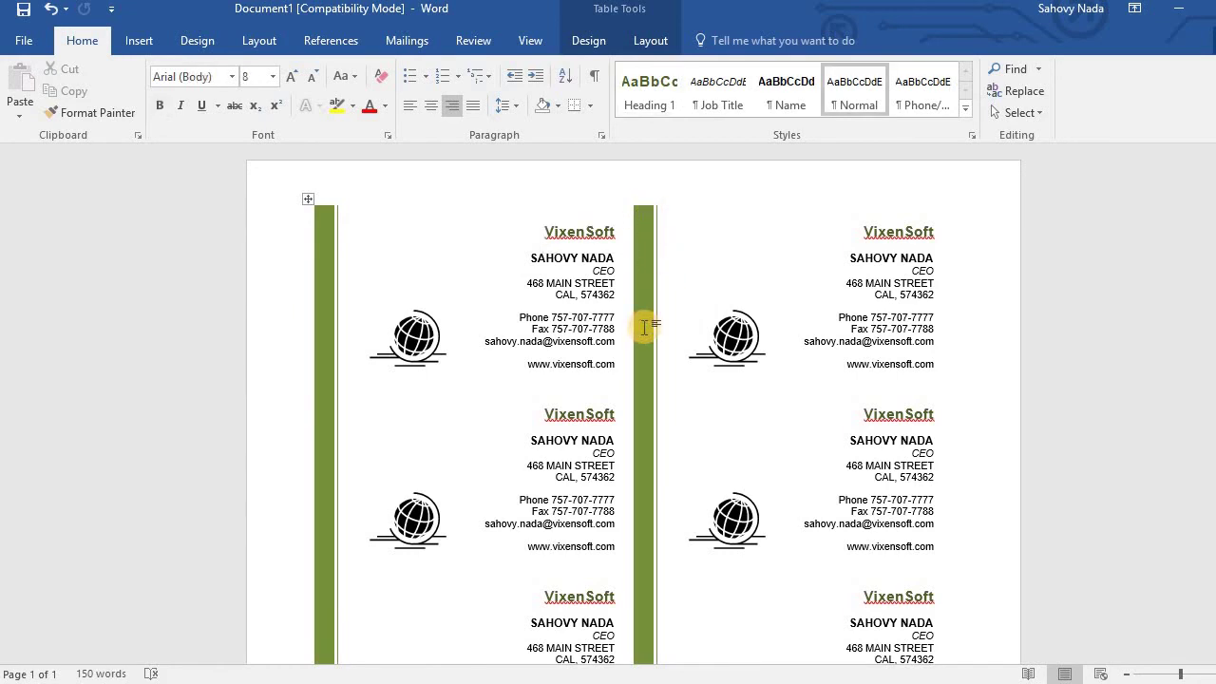
pyautogui.scroll(-10, 644, 327)
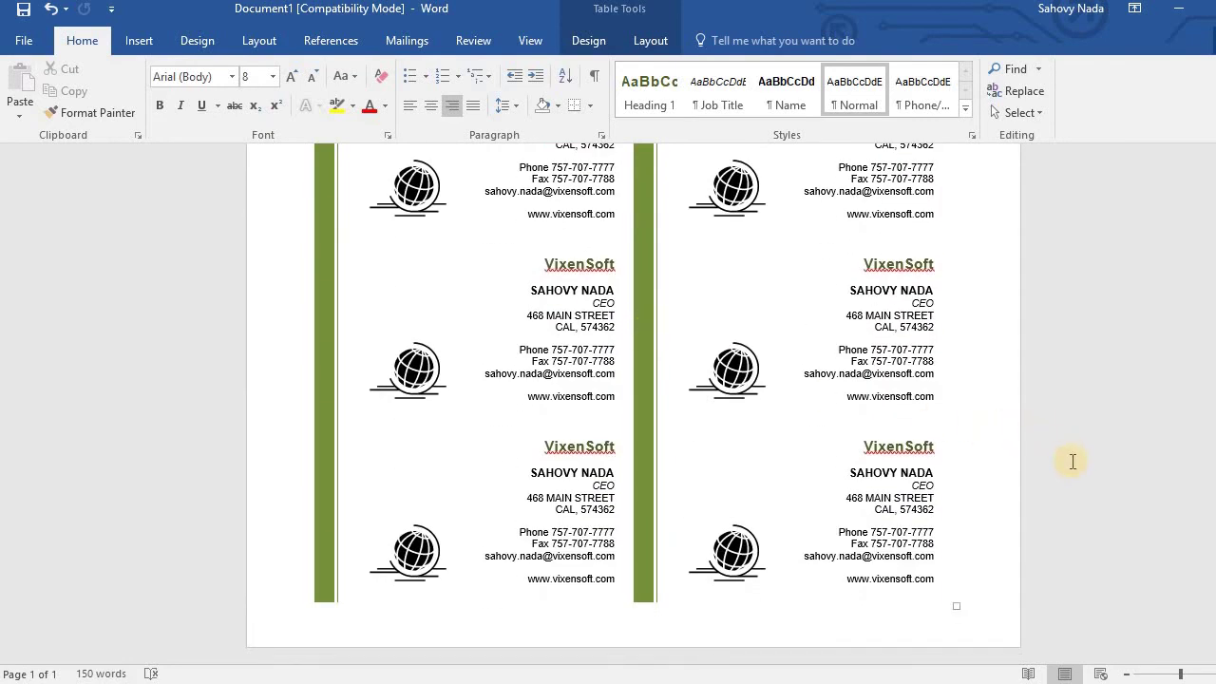
pyautogui.scroll(8, 1073, 462)
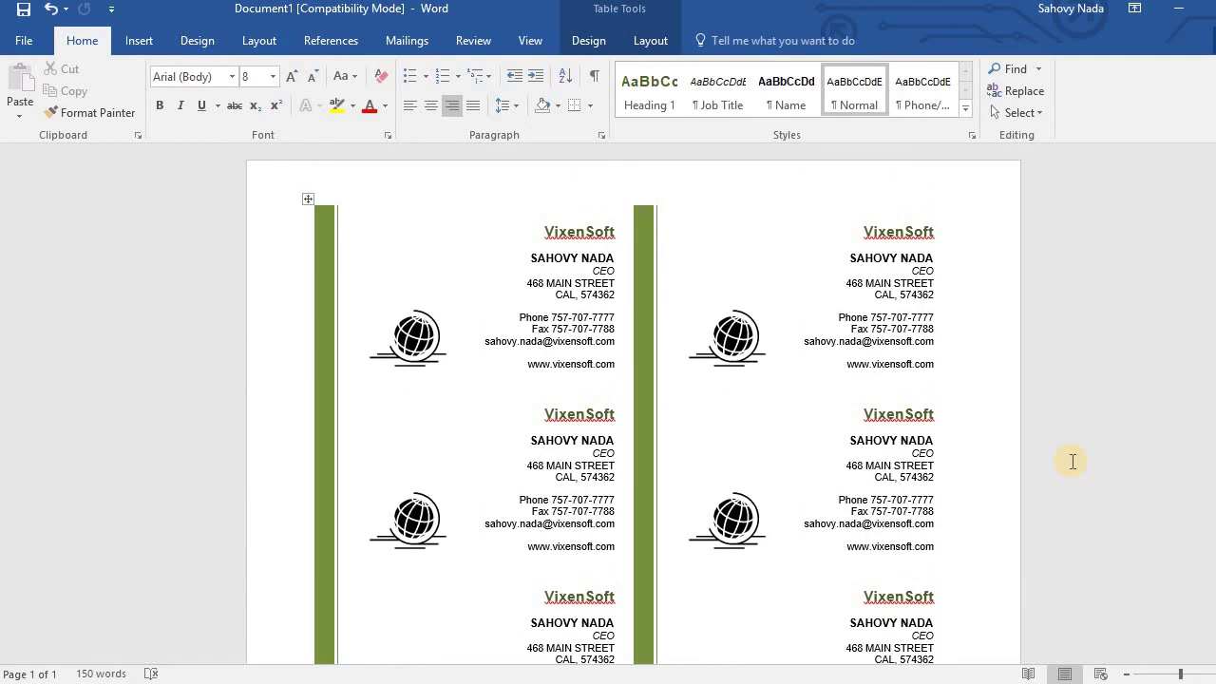